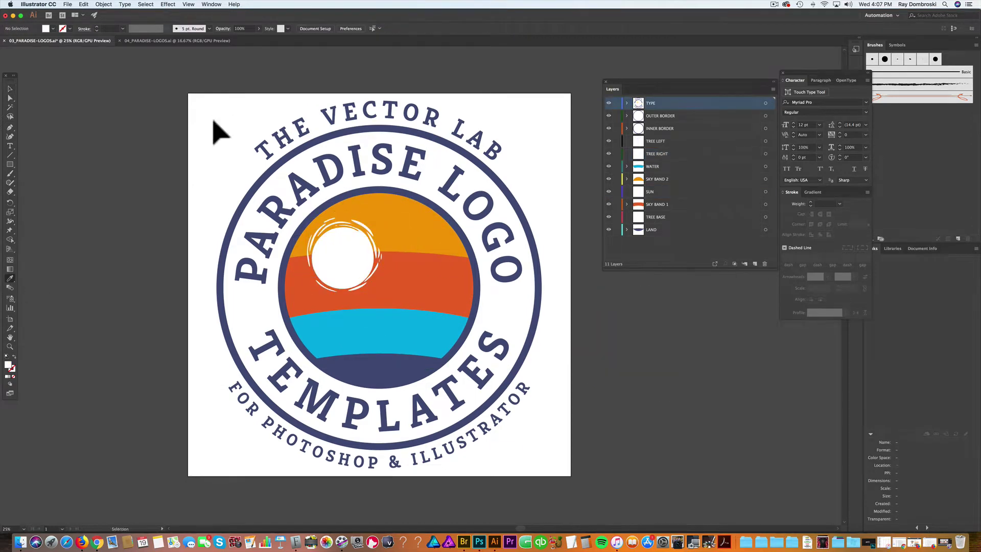
Step: Paste the palm tree artwork into the badge's circle scene
key("super+v")
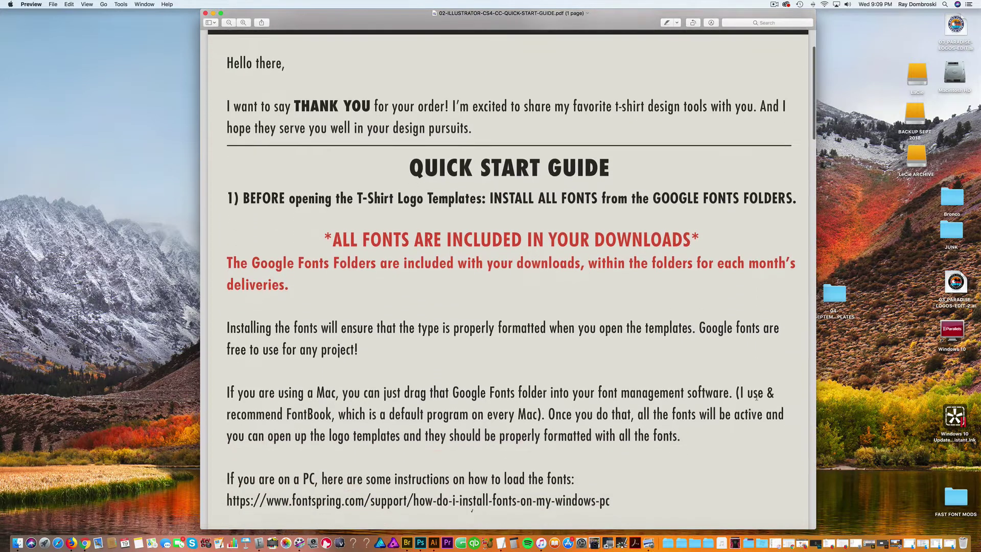
Step: Scroll the quick start guide down to the font installation and Editing Text sections
scroll(757, 397, "down", 5)
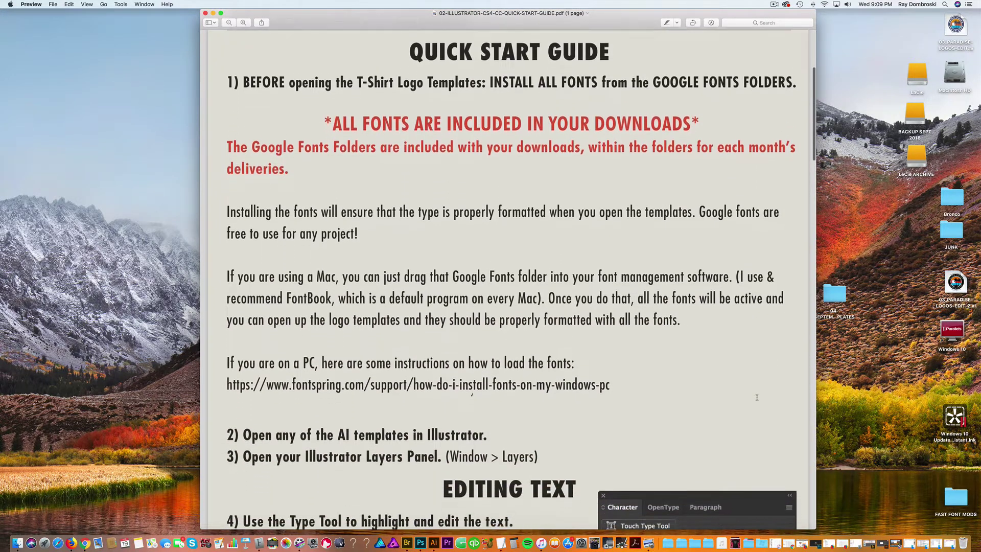
scroll(757, 397, "down", 3)
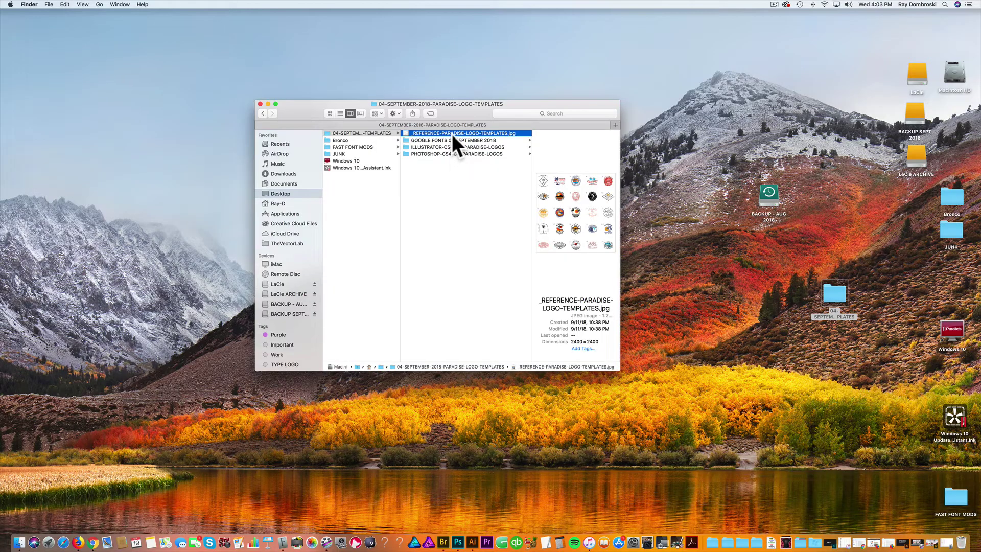
Step: Preview the logo templates reference sheet, then browse to the GOOGLE FONTS 09 SEPTEMBER 2018 folder
key("space")
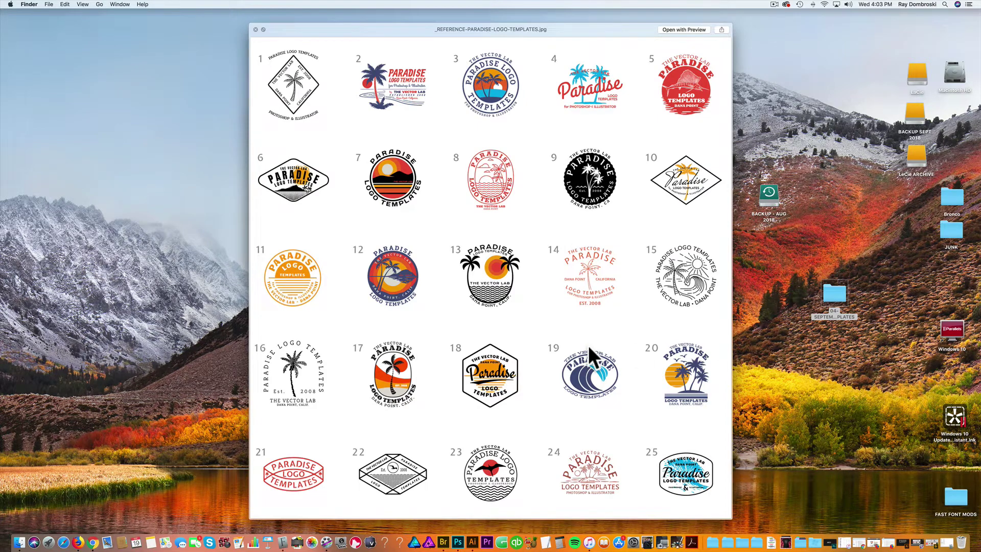
key("space")
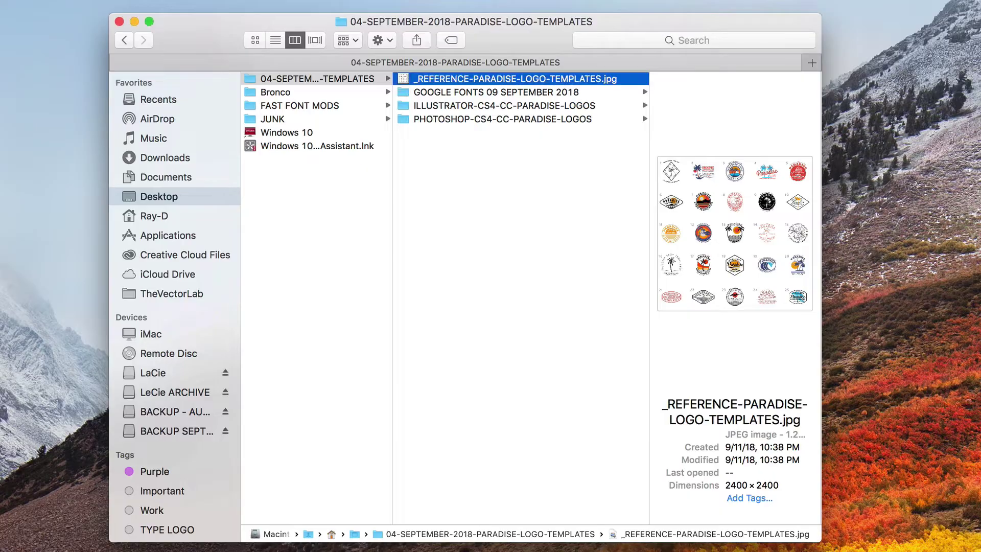
left_click(491, 92)
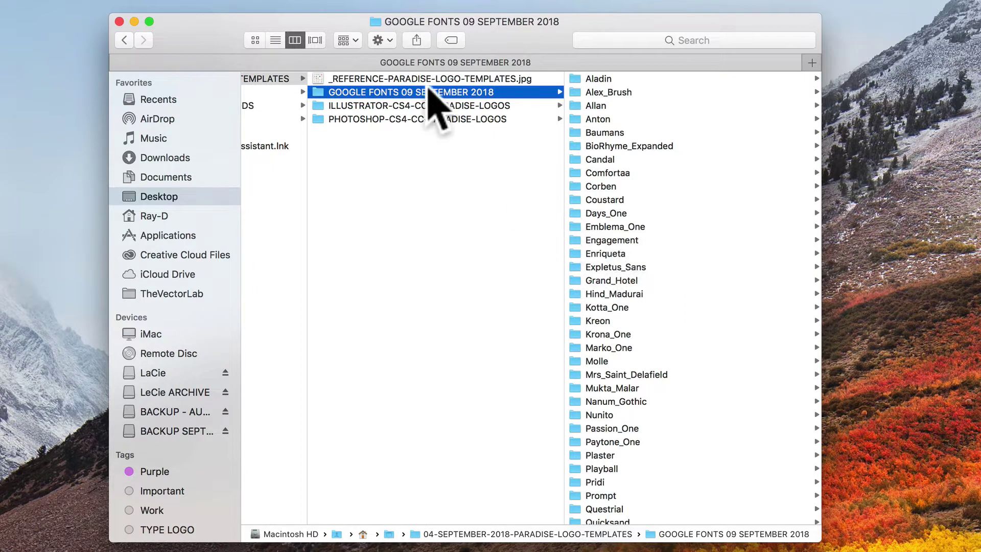
left_click(452, 109)
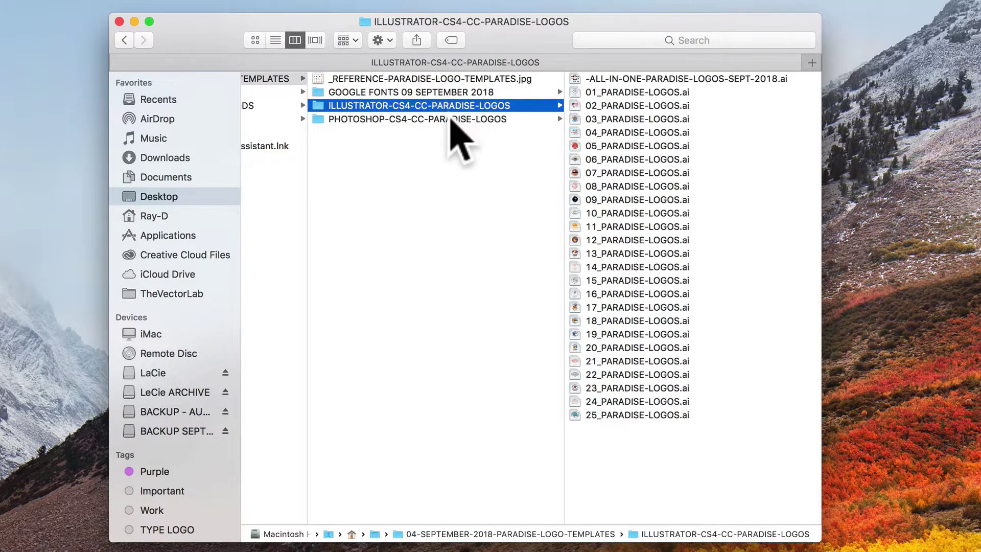
left_click(451, 120)
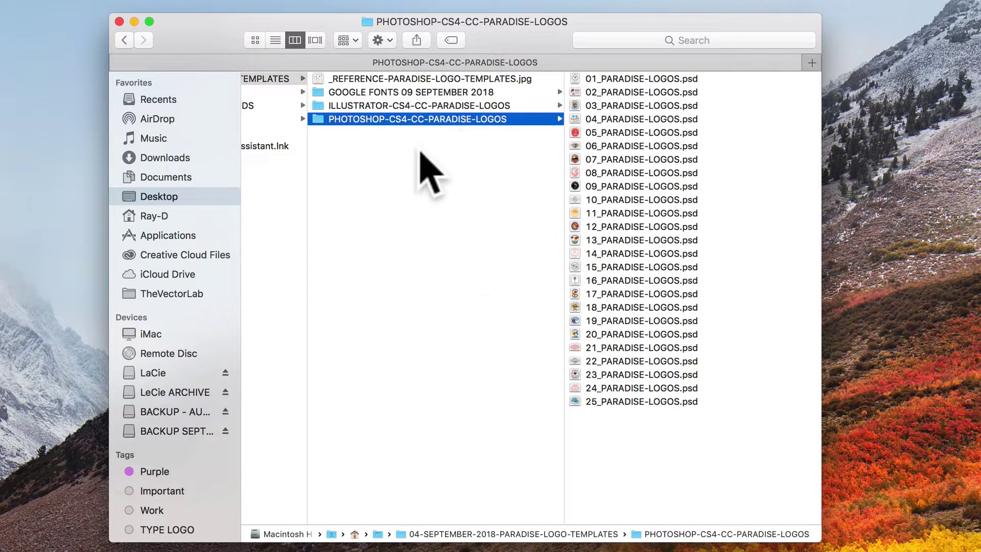
left_click(398, 92)
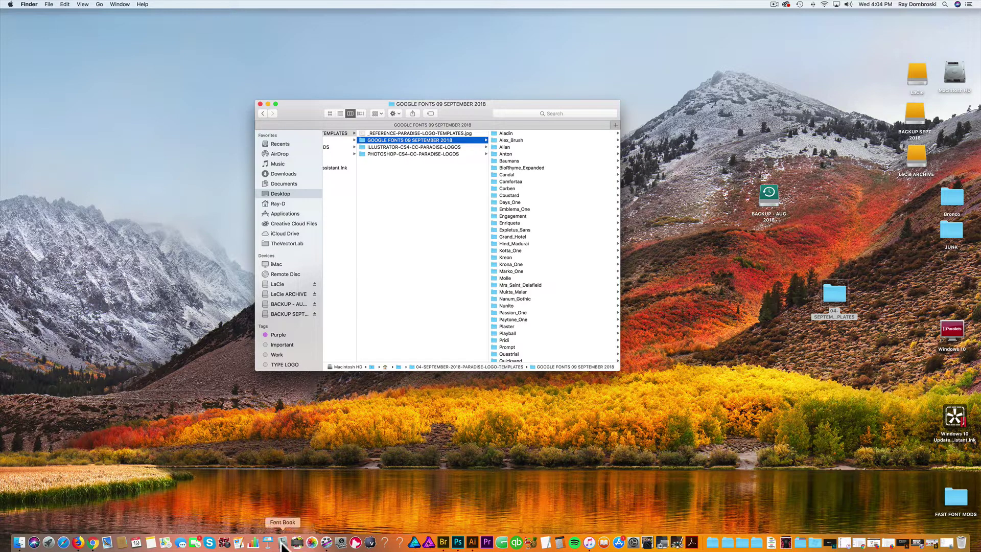
Step: Drop the GOOGLE FONTS 09 SEPTEMBER 2018 folder onto Font Book's font list as a collection
left_click(282, 543)
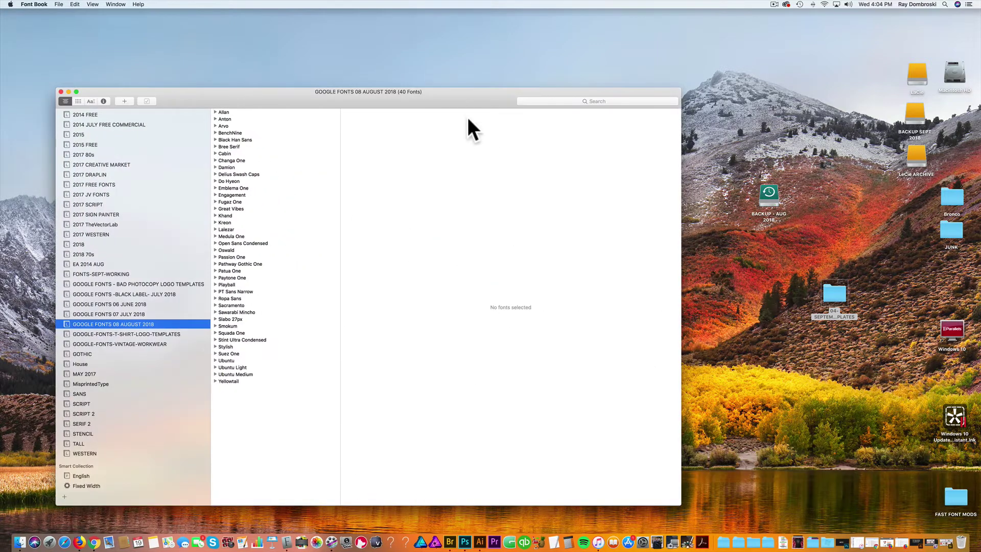
left_click_drag(468, 99, 620, 103)
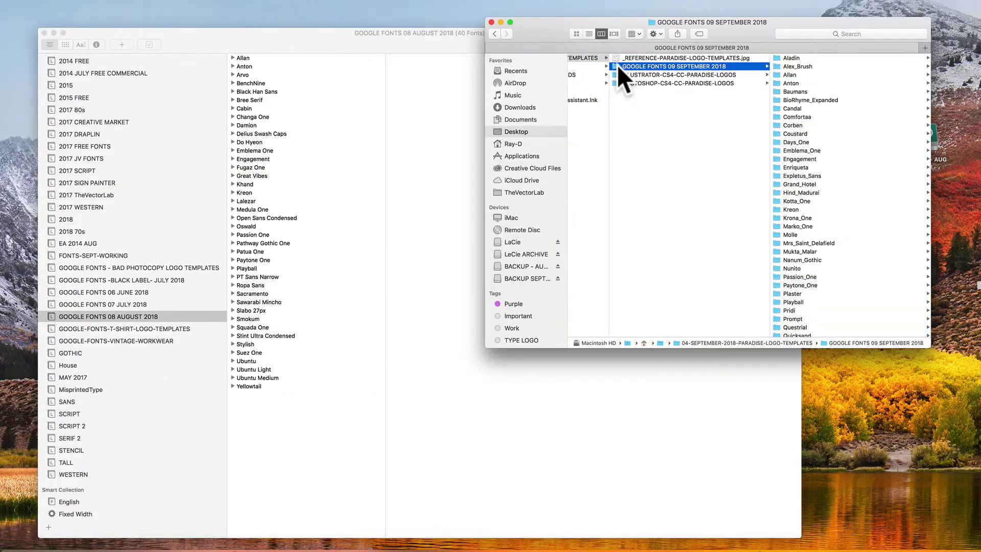
left_click_drag(617, 65, 126, 482)
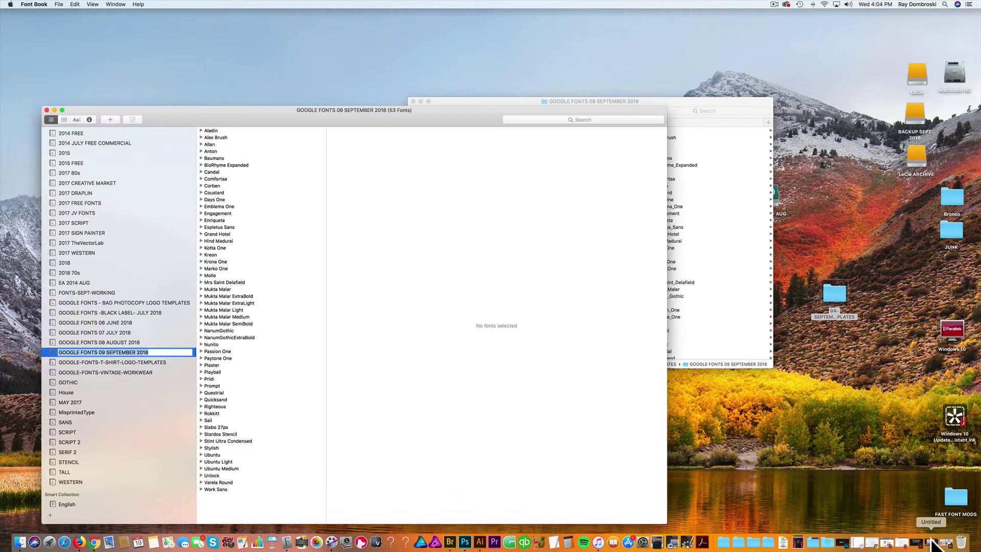
Step: Restore Adobe Bridge and scroll through the PARADISE-LOGOS template thumbnails
left_click(949, 546)
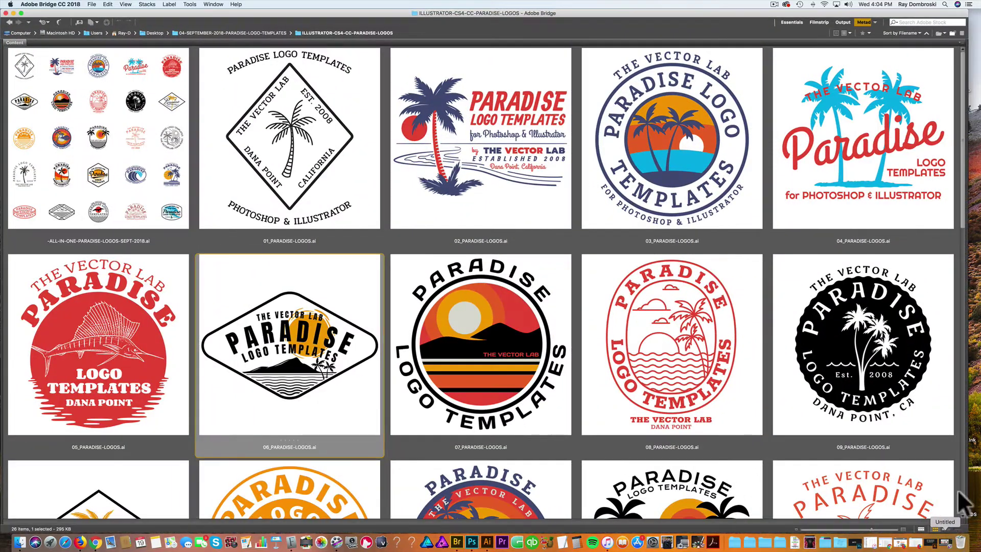
left_click_drag(962, 176, 961, 81)
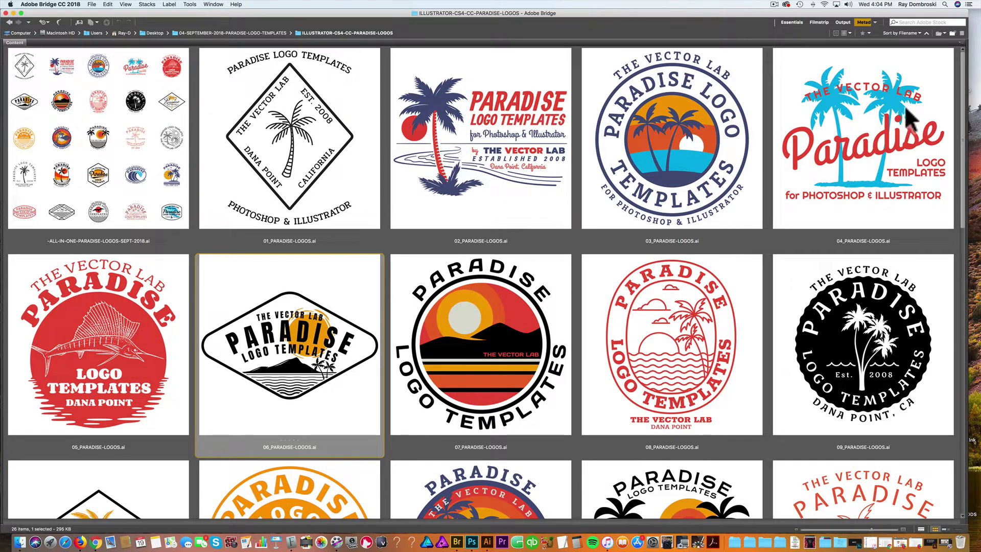
scroll(620, 269, "down", 1)
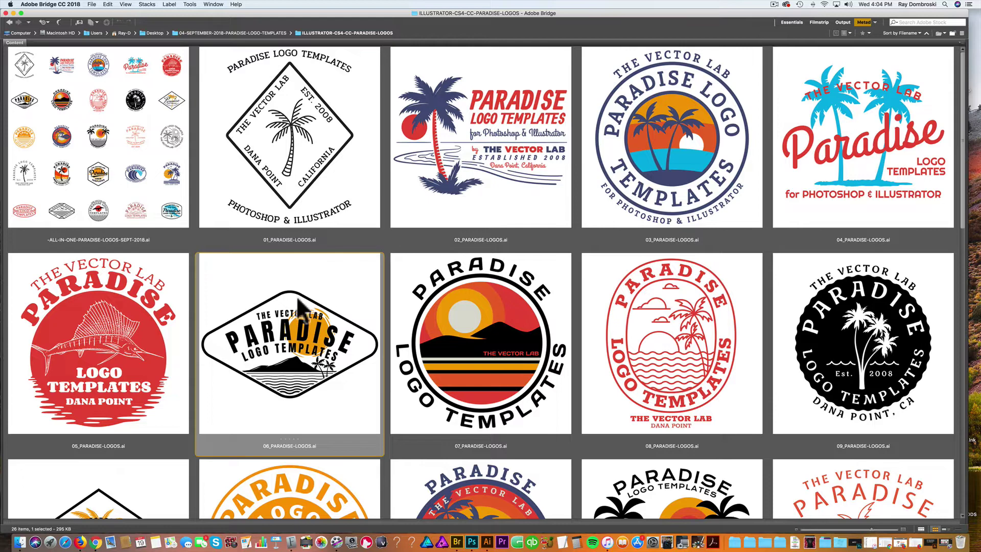
scroll(949, 115, "down", 10)
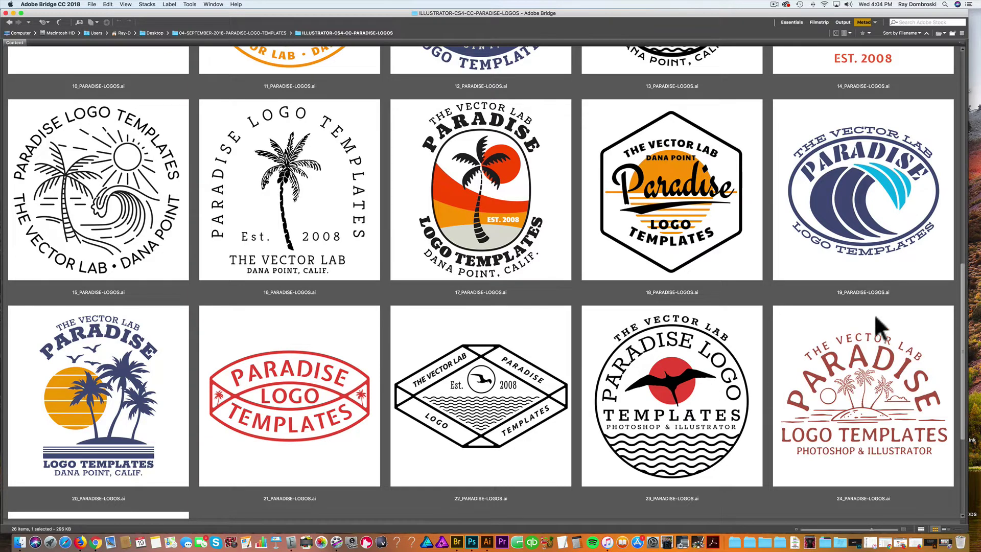
left_click_drag(965, 297, 934, 93)
Step: Open 03_PARADISE-LOGOS.ai, move the Layers panel beside Character, and open the 04 template
double_click(676, 154)
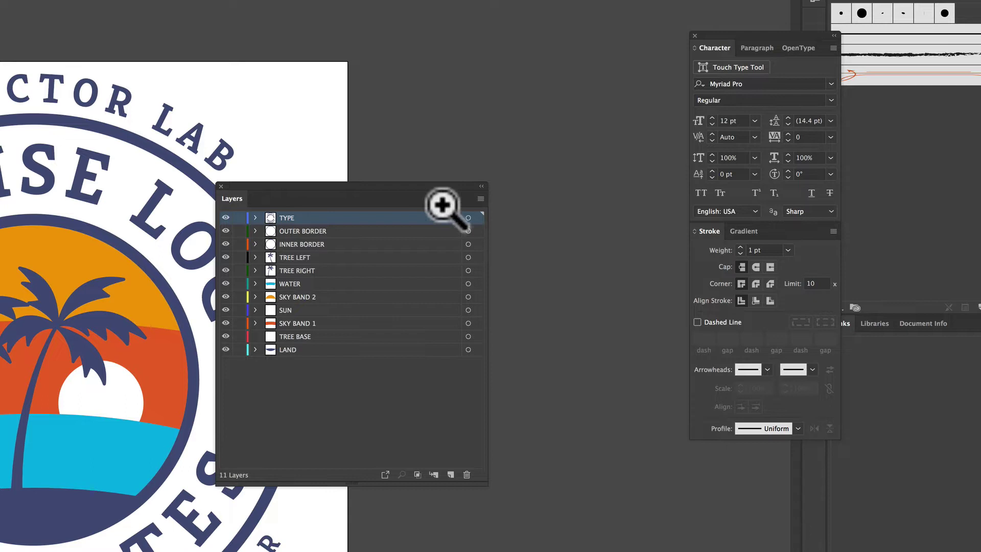
left_click_drag(367, 184, 552, 44)
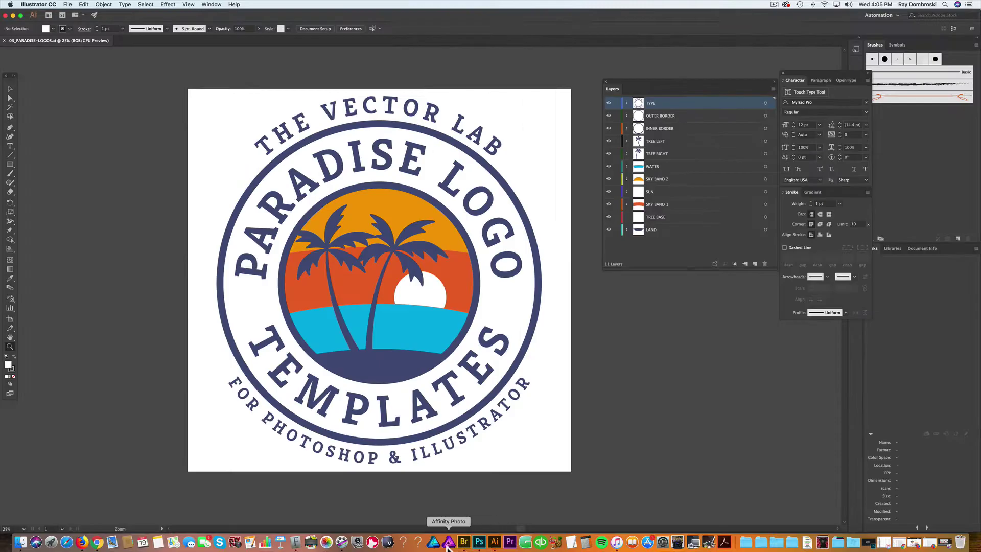
left_click(465, 543)
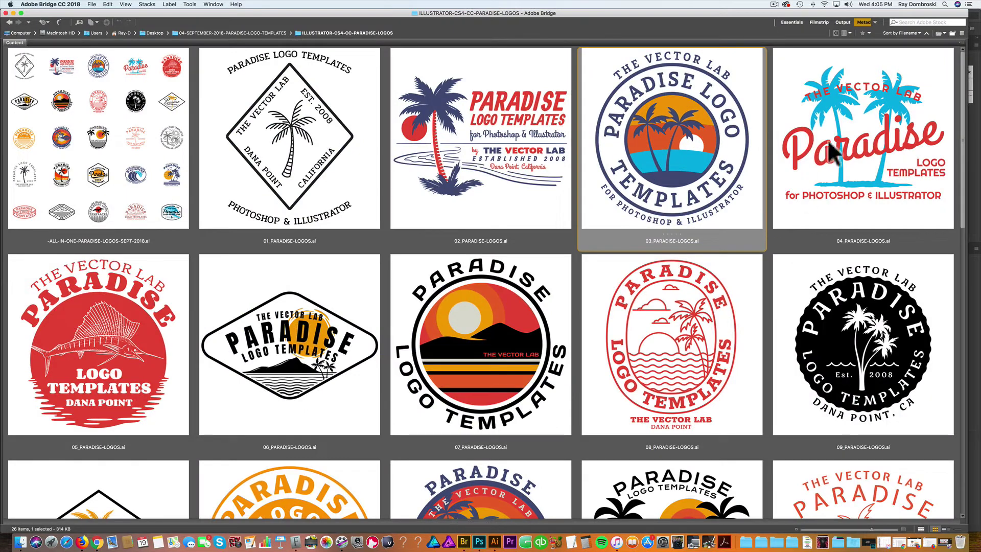
key("super+Tab")
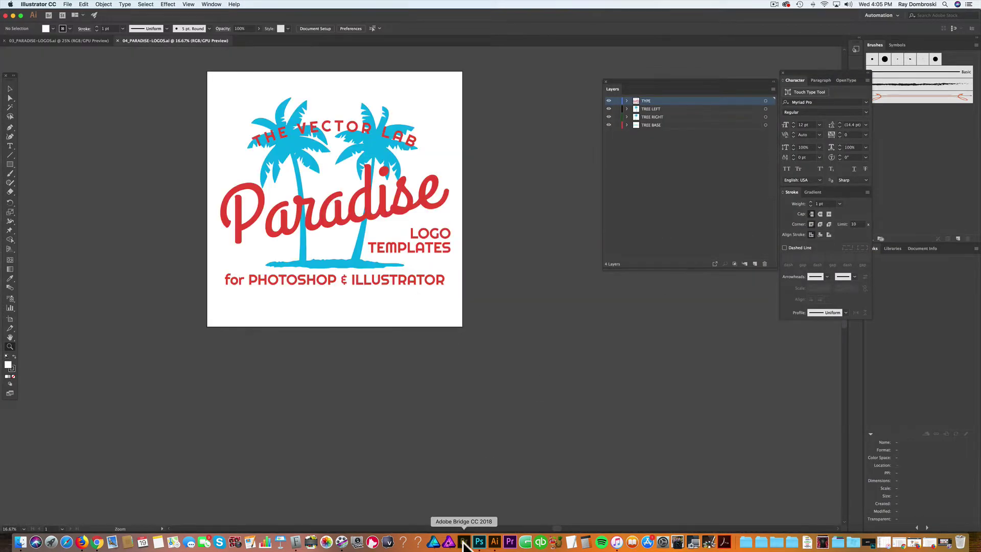
Step: Open the 06 and 20 Paradise logo templates from Bridge
left_click(464, 543)
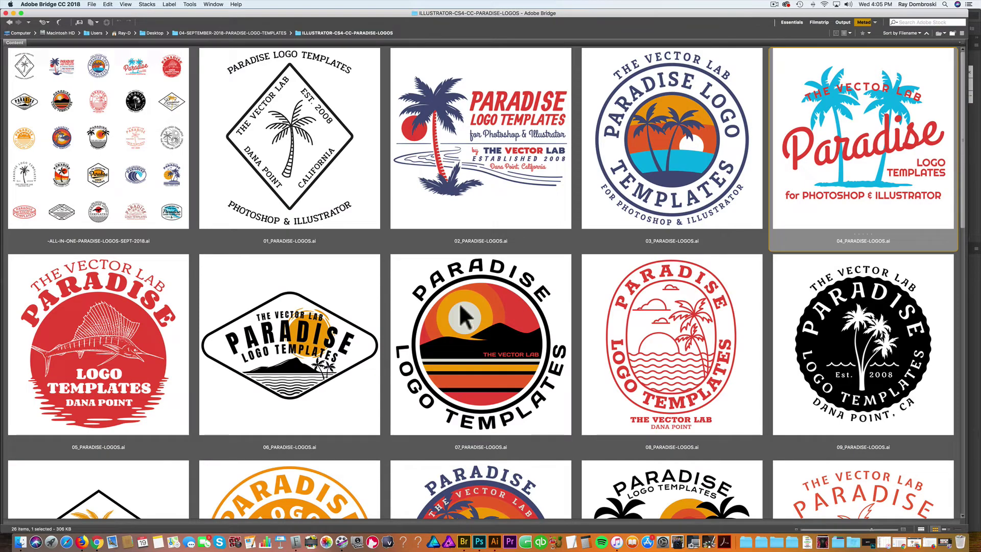
key("super+Tab")
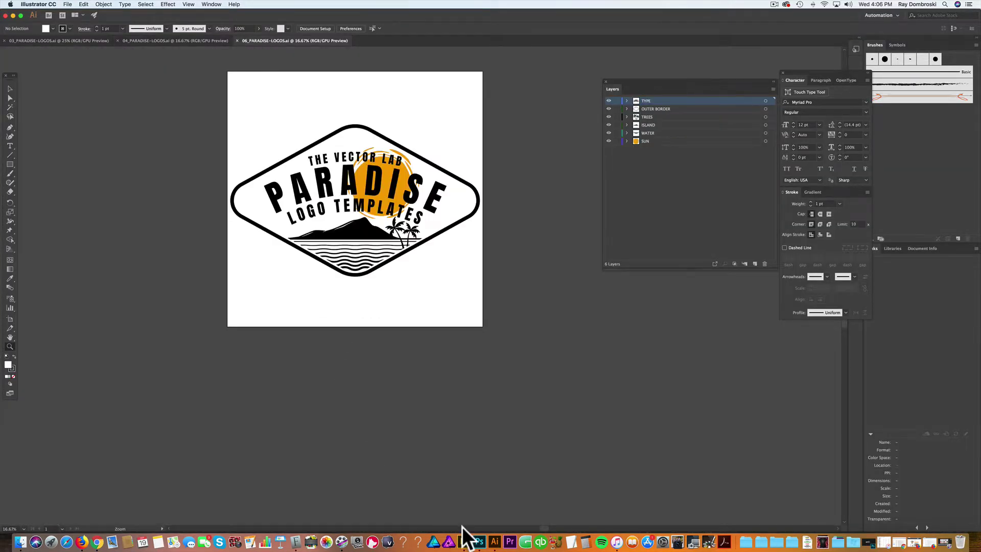
left_click(465, 542)
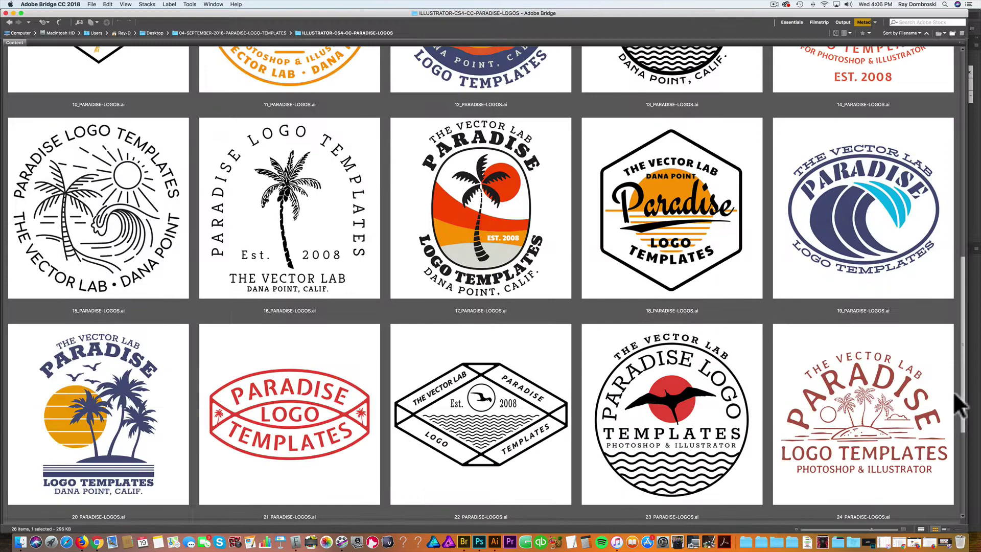
scroll(957, 429, "down", 5)
double_click(146, 204)
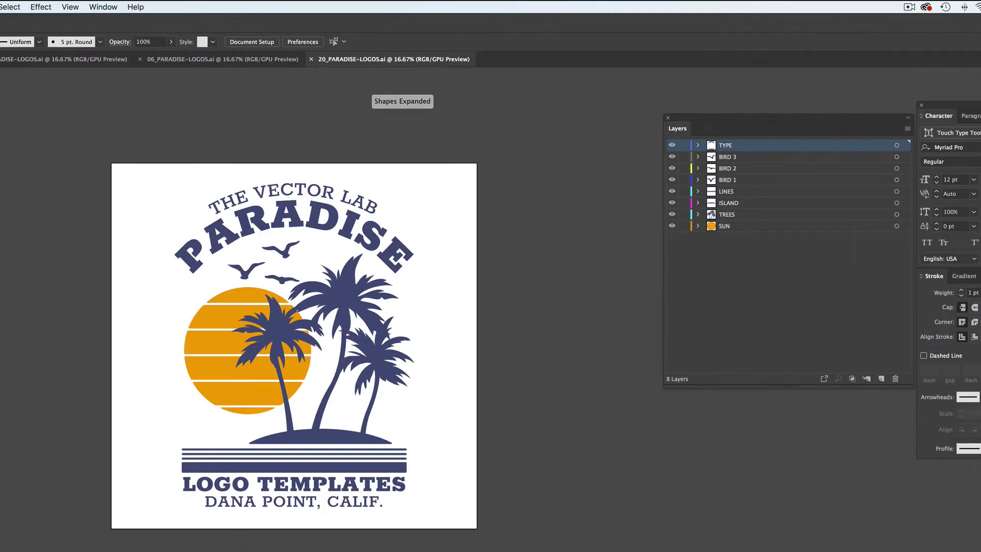
Step: Inspect the PARADISE headline and the 06 template's SUN layer artwork, then close 06
left_click(276, 212)
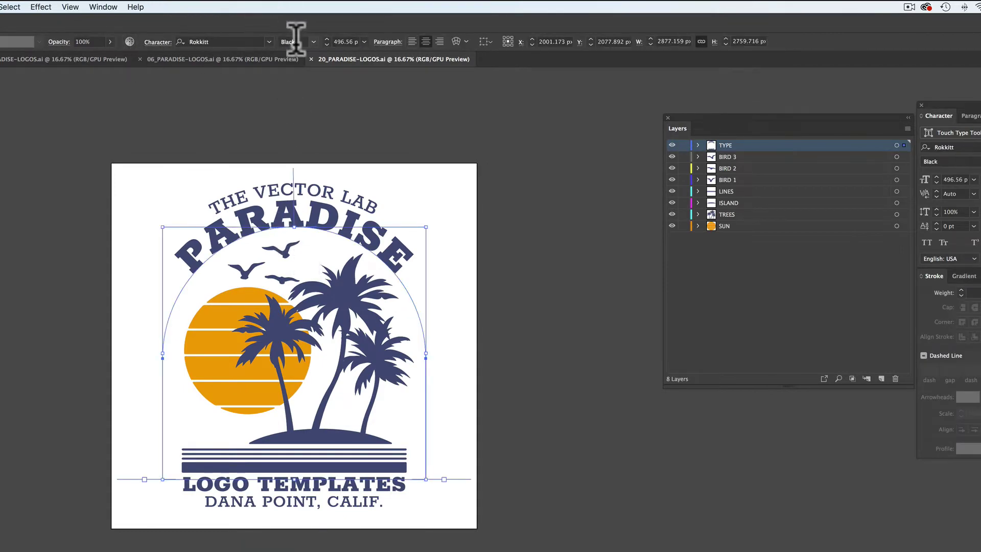
left_click(265, 58)
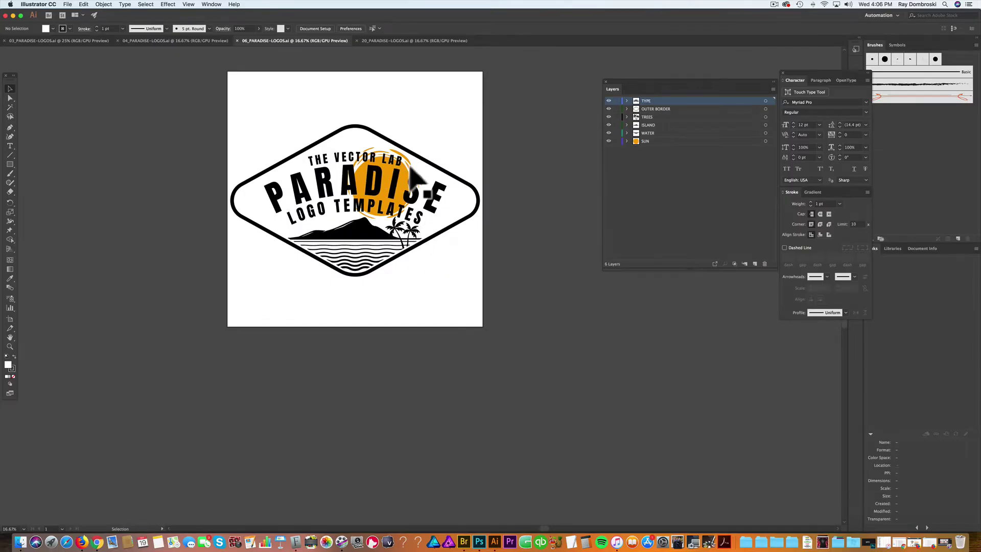
left_click(415, 179)
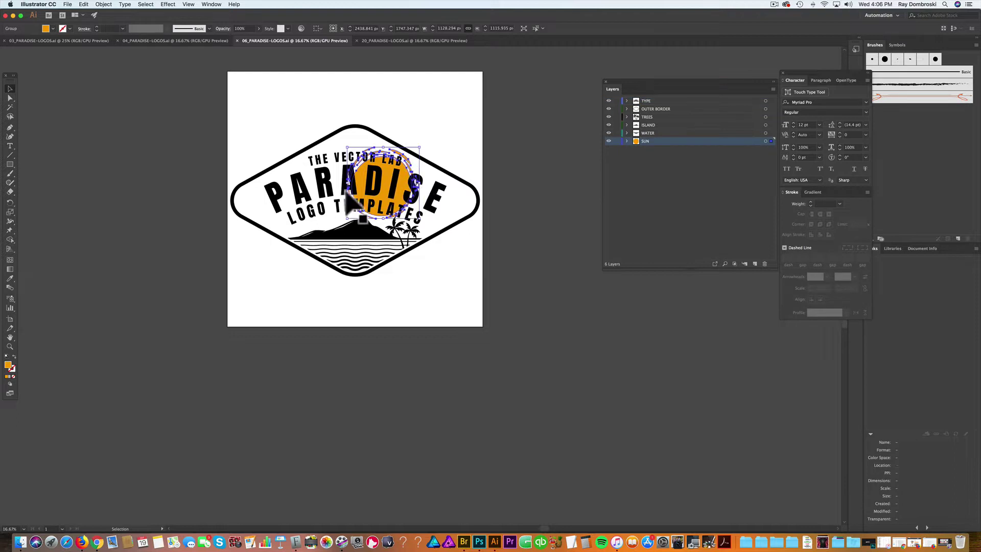
left_click(512, 154)
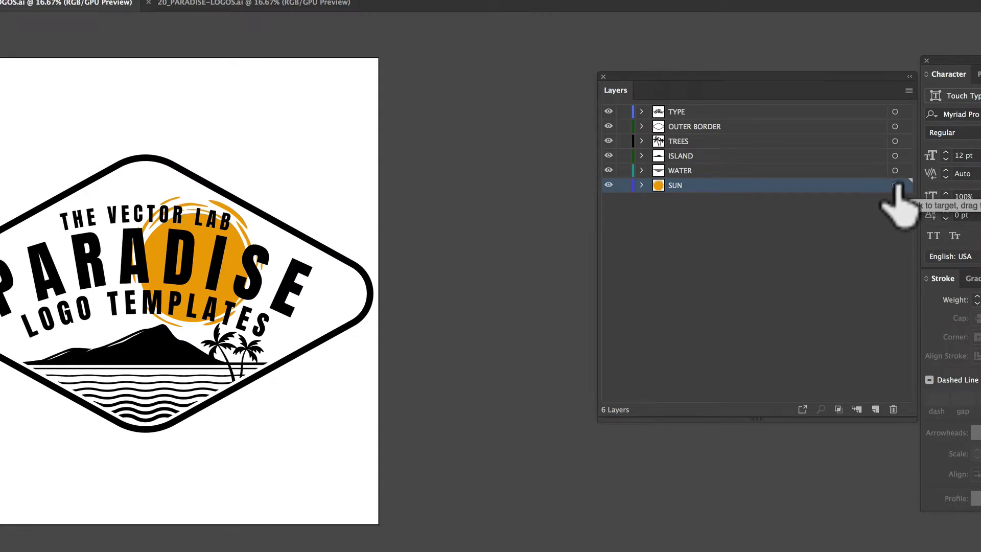
left_click(896, 185)
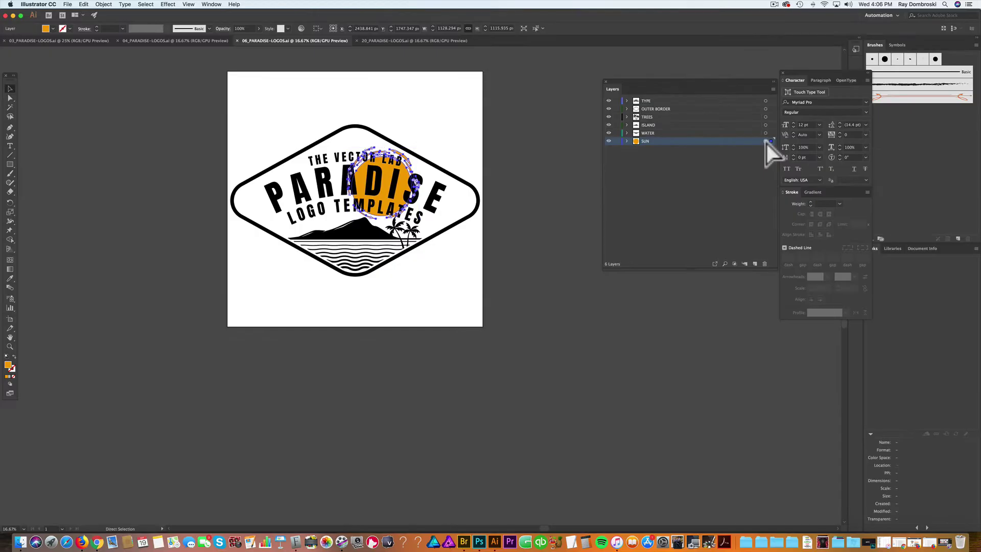
key("super+w")
Step: Paste the sketch sun into the 03 document beside the artboard
left_click(53, 39)
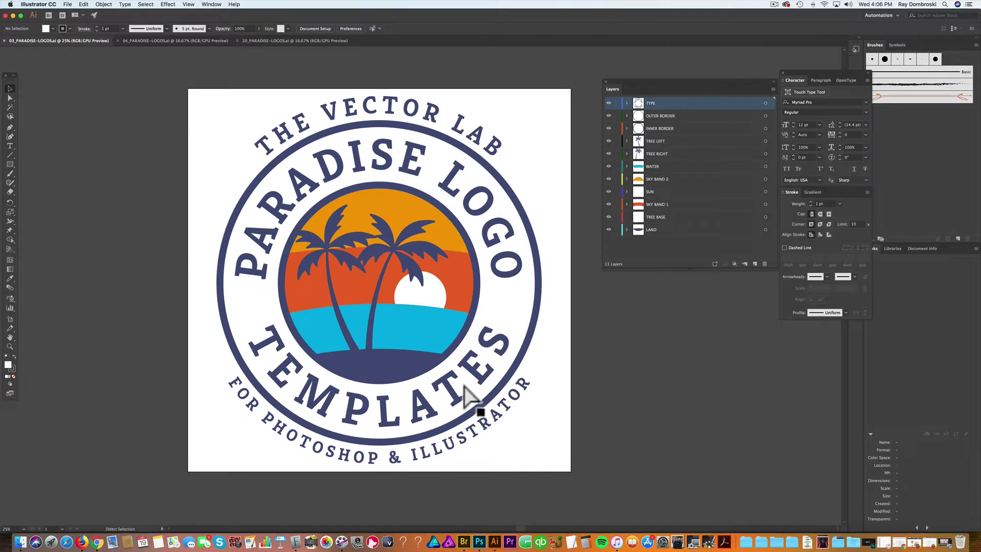
key("super+v")
left_click_drag(431, 291, 645, 342)
left_click(235, 64)
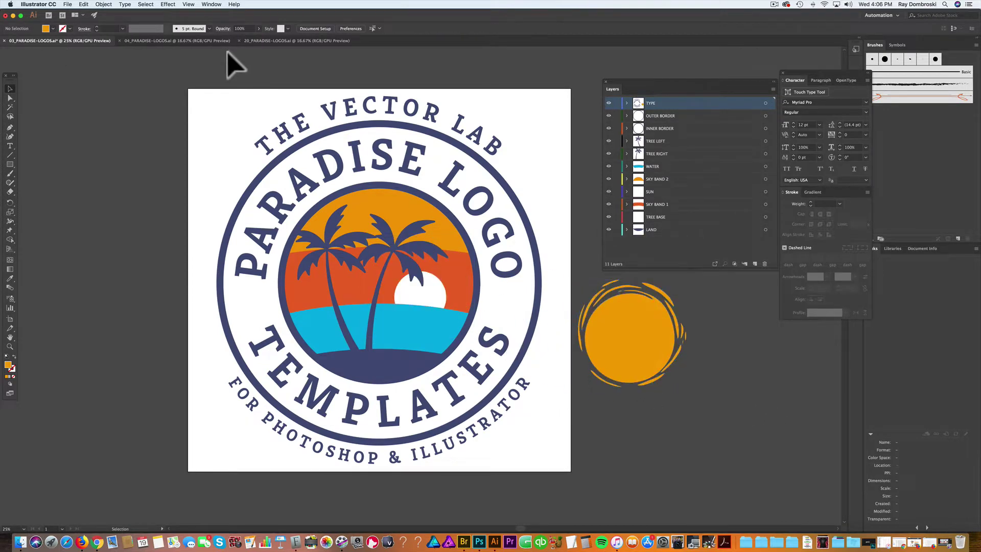
Step: Select both palm trees in the script Paradise logo document for copying
left_click(173, 41)
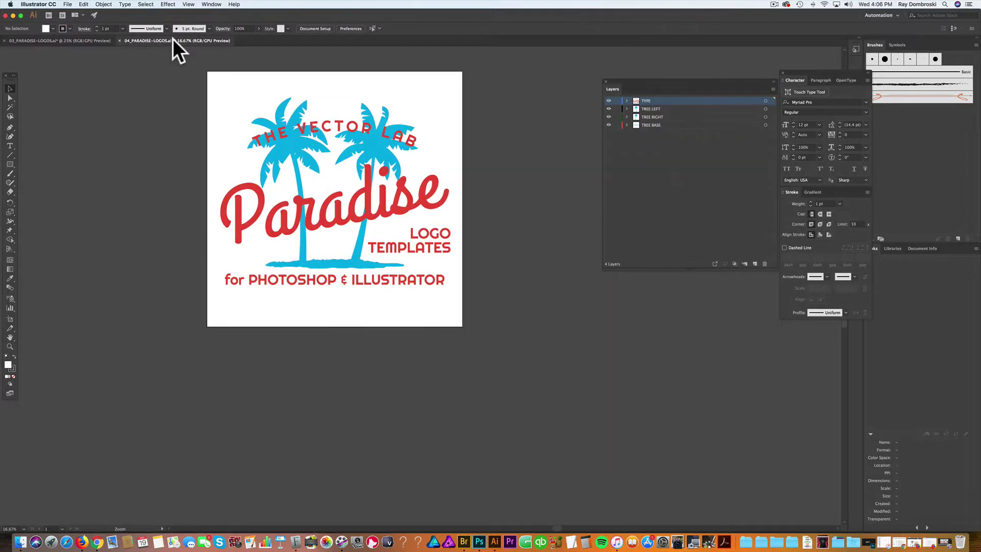
left_click(299, 156)
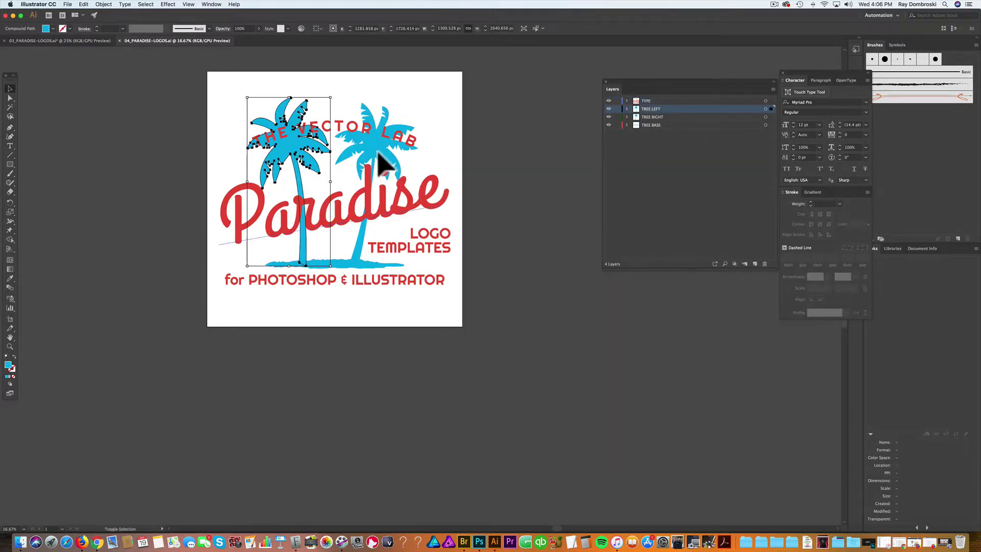
left_click(386, 126, "shift")
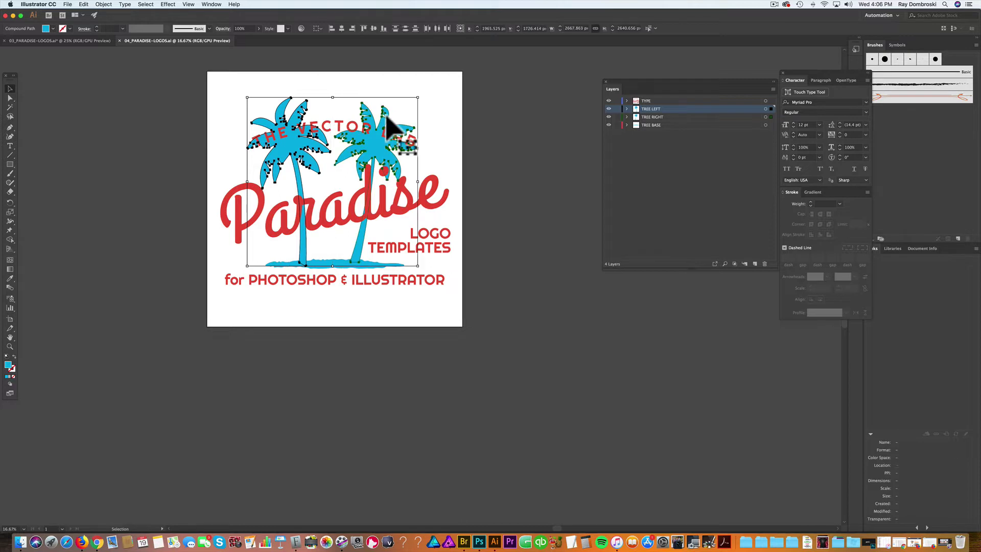
Step: Delete the badge's palm trees and white sun, and move the sketch sun into the sky
left_click(89, 41)
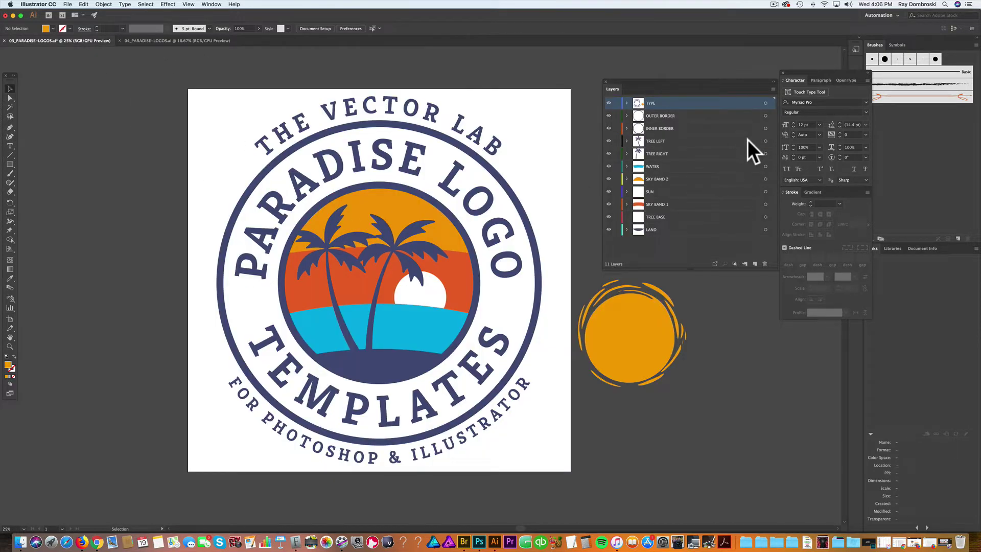
left_click(378, 301)
scroll(361, 294, "up", 1)
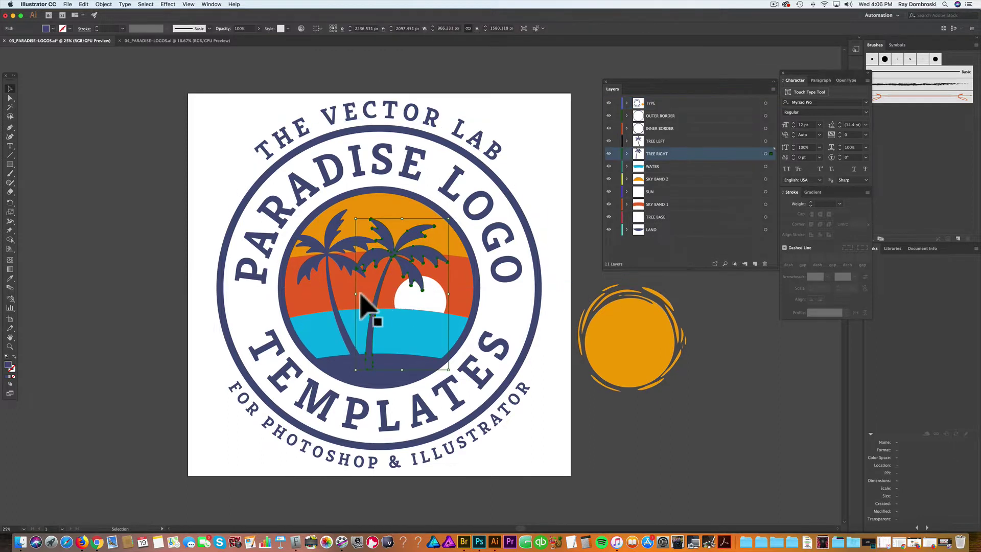
left_click(332, 307, "shift")
key("Delete")
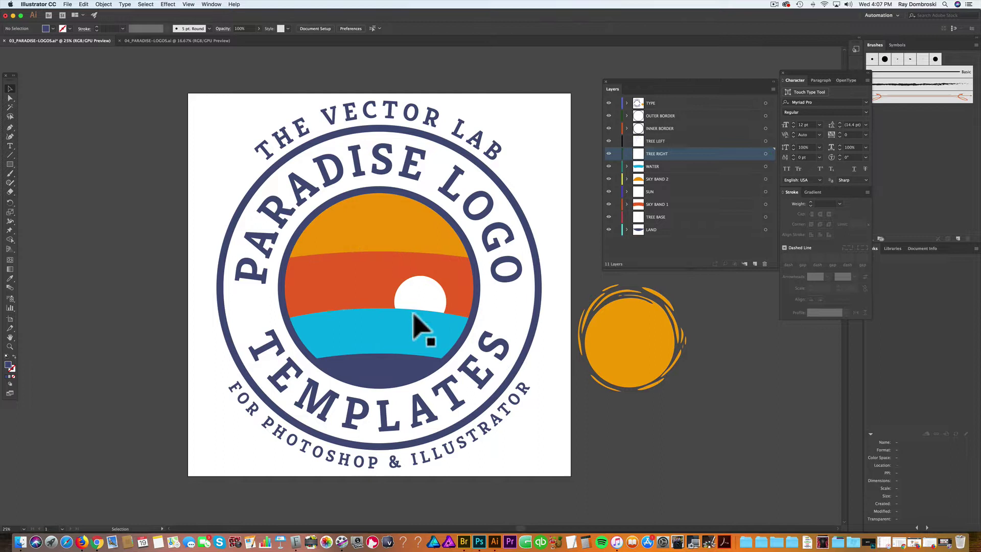
left_click(427, 306)
key("Delete")
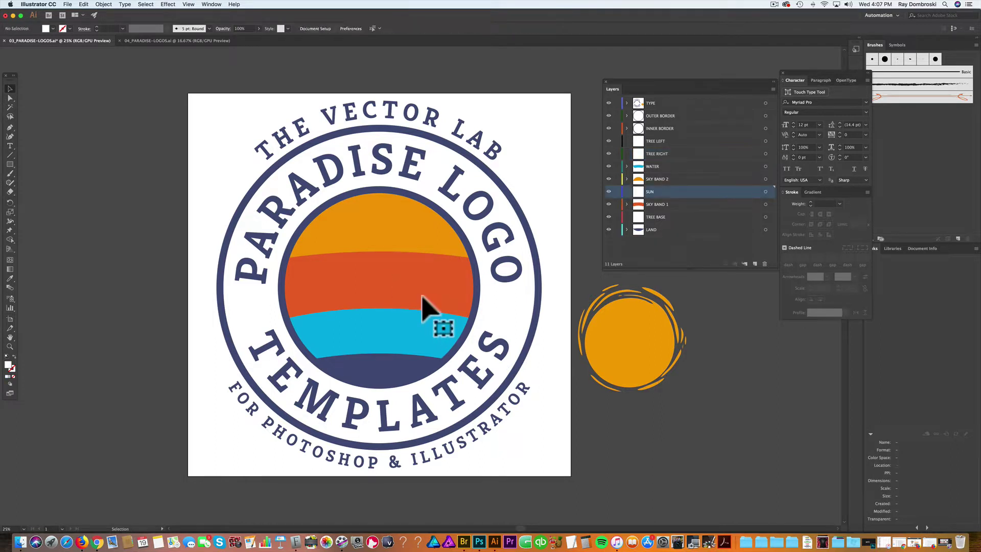
mouse_move(646, 368)
left_mouse_down()
mouse_move(519, 308)
mouse_move(379, 276)
mouse_move(390, 254)
mouse_move(337, 266)
left_mouse_up()
Step: Give the sketch sun a white fill sampled with the Eyedropper
left_click(8, 276)
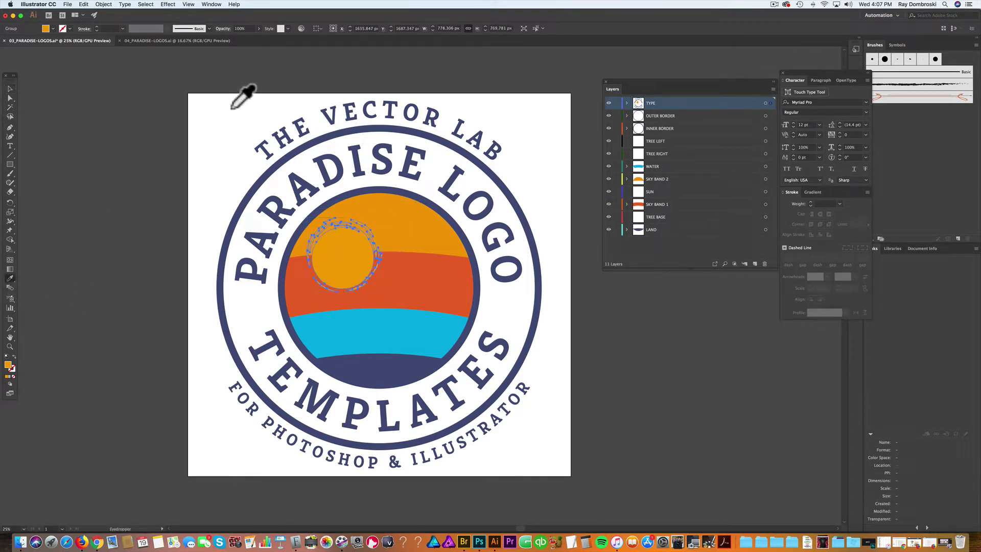
left_click(214, 120)
left_click(214, 122, "super")
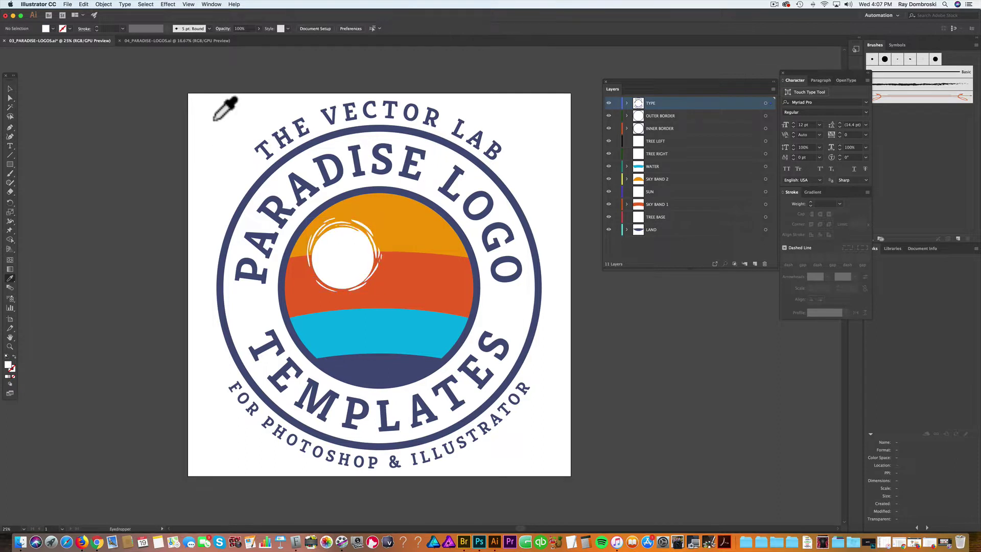
key("v")
Step: Paste the blue palm trees, shrink them into the circle, and colour them navy like the ring
key("super+v")
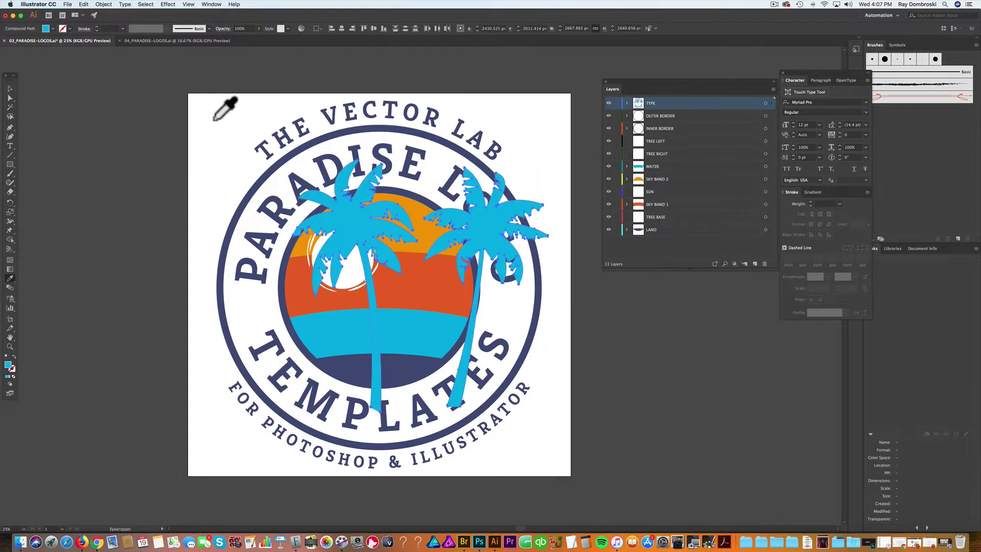
left_click(9, 88)
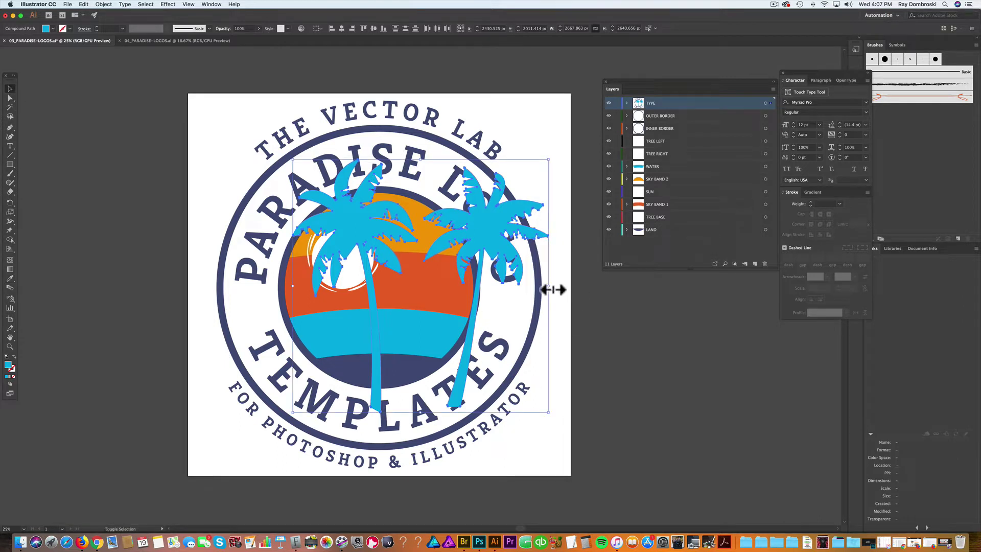
left_click_drag(549, 286, 438, 274)
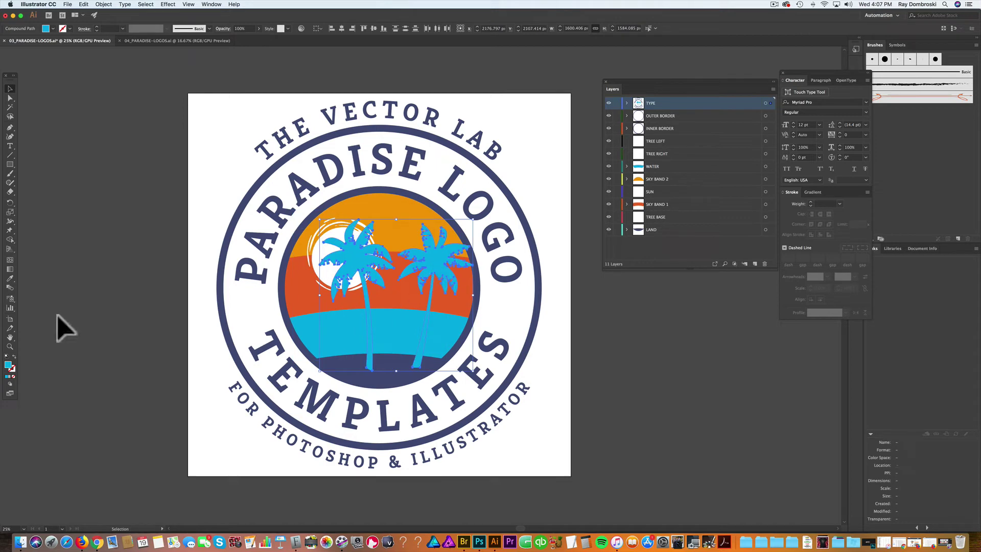
left_click(10, 278)
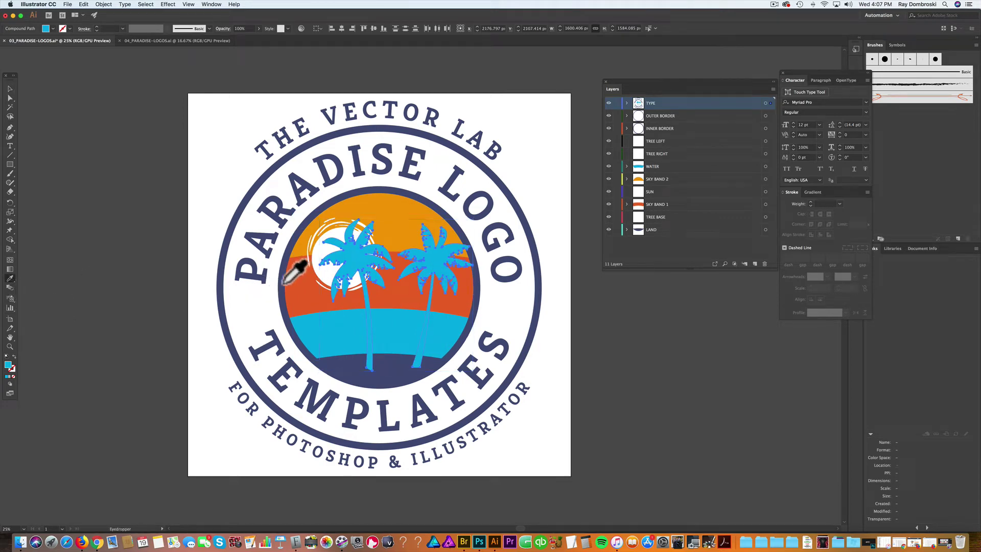
left_click(284, 284)
Step: Enlarge and reposition both palm trees, then lower the sun behind them
key("super+shift+a")
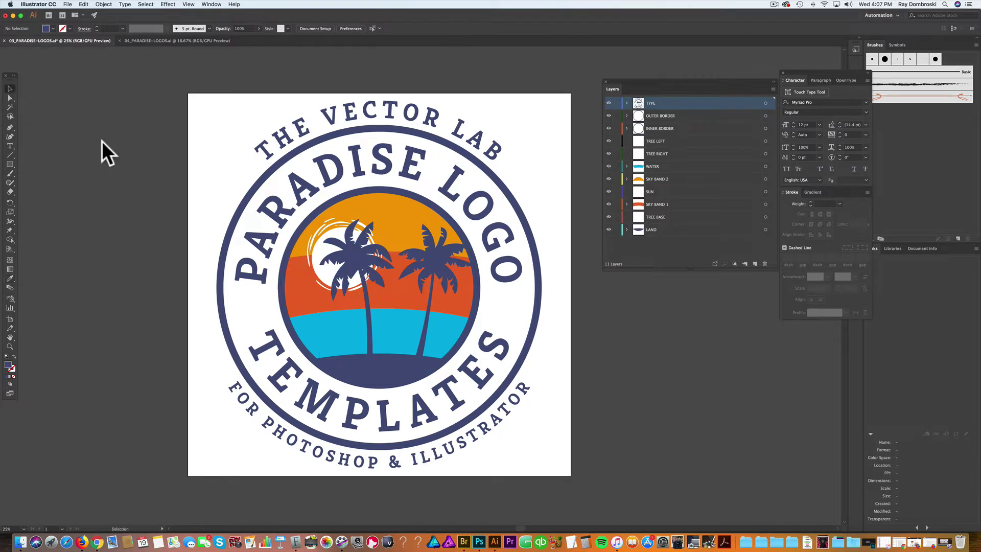
left_click_drag(345, 250, 426, 270)
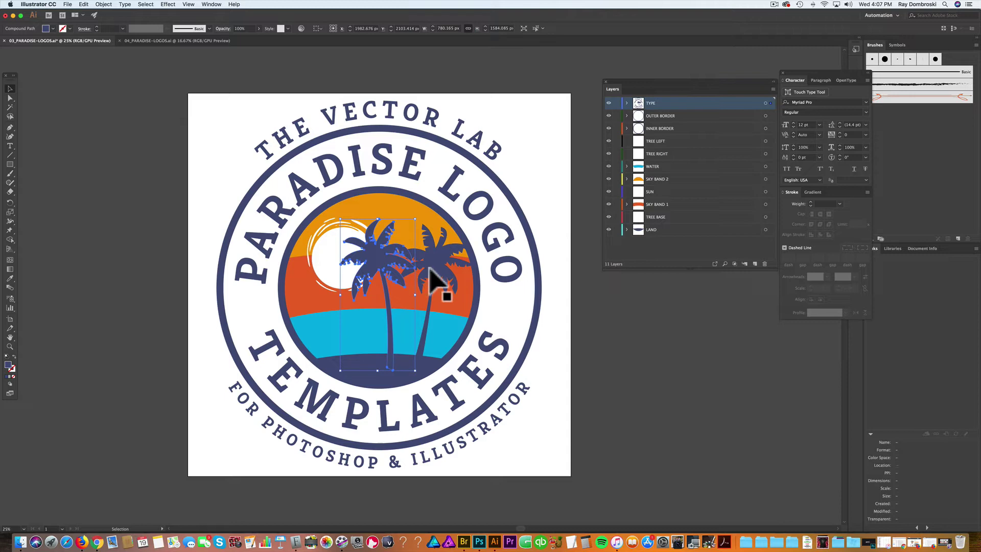
left_click(432, 279, "shift")
left_click_drag(337, 217, 333, 210)
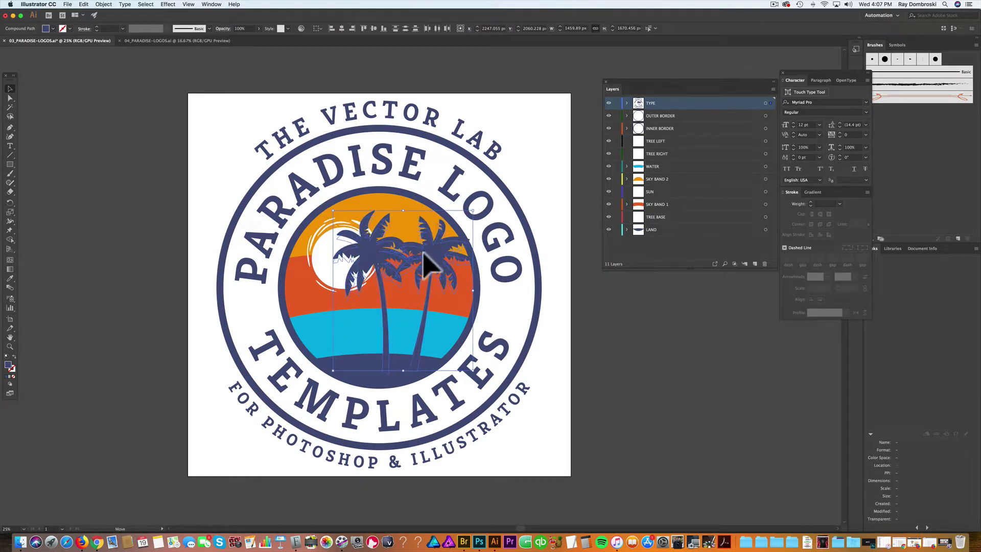
left_click_drag(428, 263, 425, 267)
left_click(604, 330)
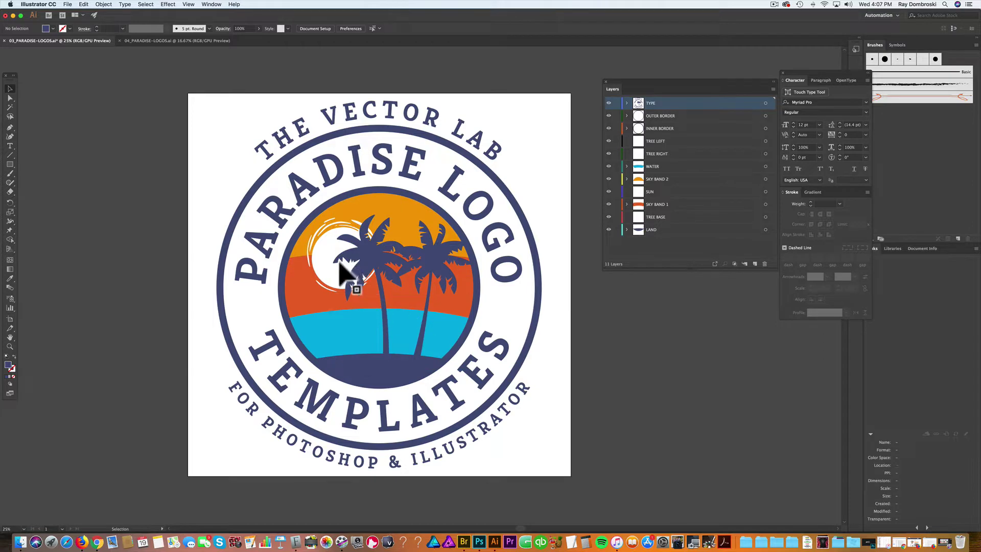
left_click_drag(340, 261, 328, 290)
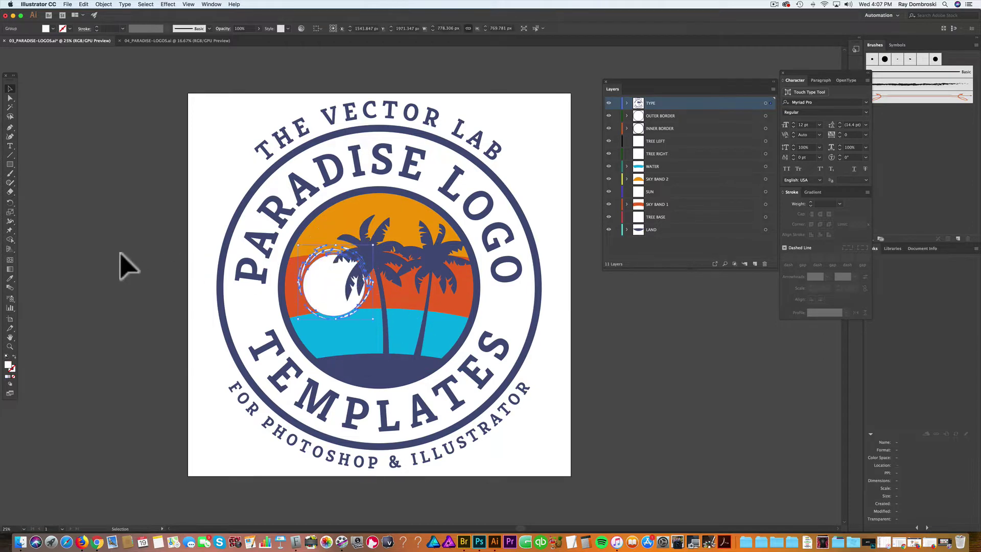
left_click(122, 254)
Step: Replace the top arched PARADISE LOGO text with DANA POINT
left_click(328, 188)
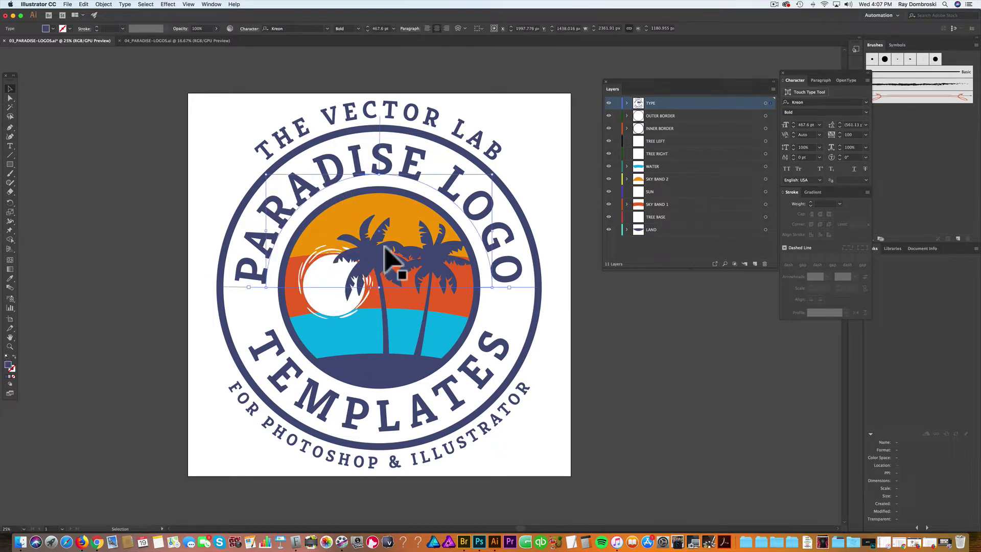
double_click(335, 189)
left_click_drag(329, 173, 516, 165)
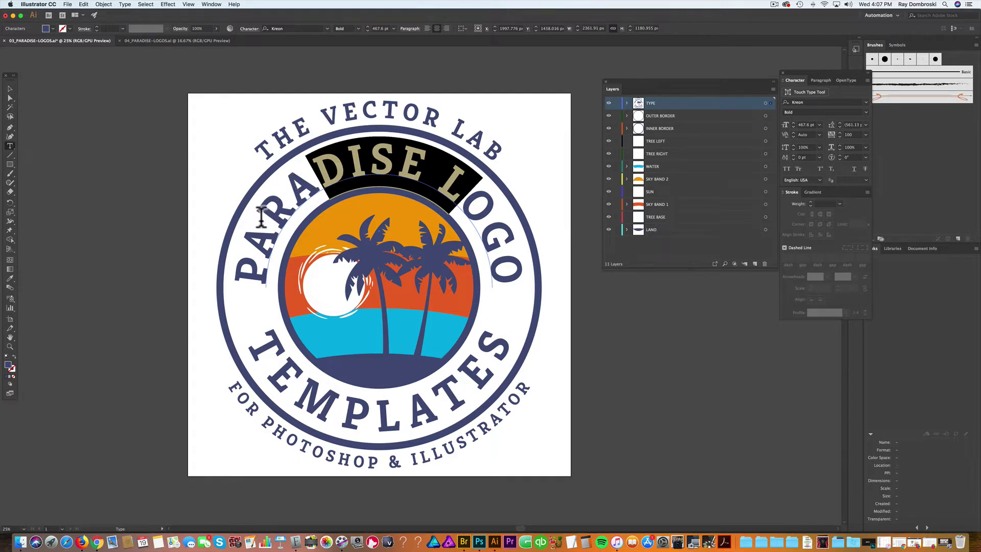
left_click_drag(255, 271, 545, 317)
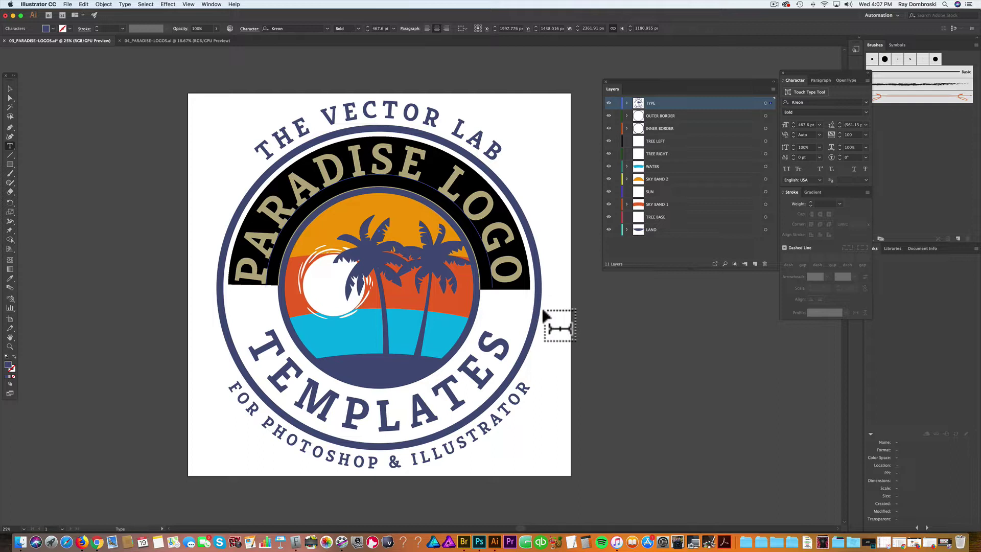
type("DANA POIN")
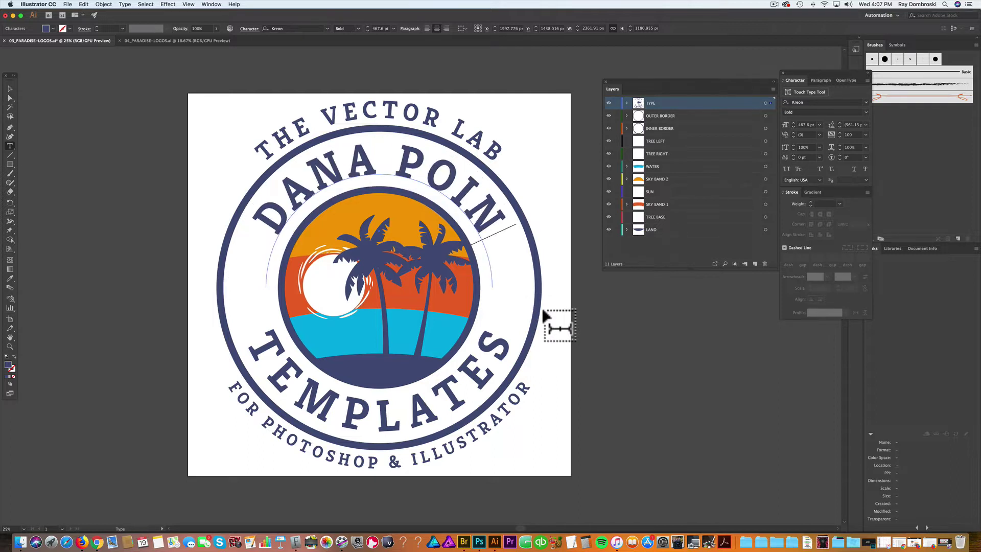
type("T")
key("super+shift+a")
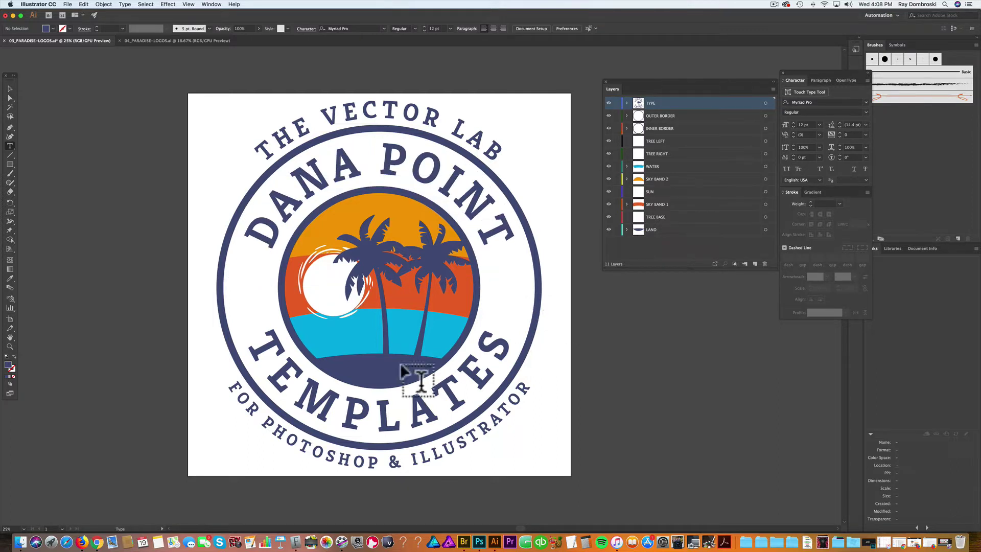
Step: Change the arched word TEMPLATES to BEACH CLUB
left_click_drag(264, 341, 533, 320)
type("B")
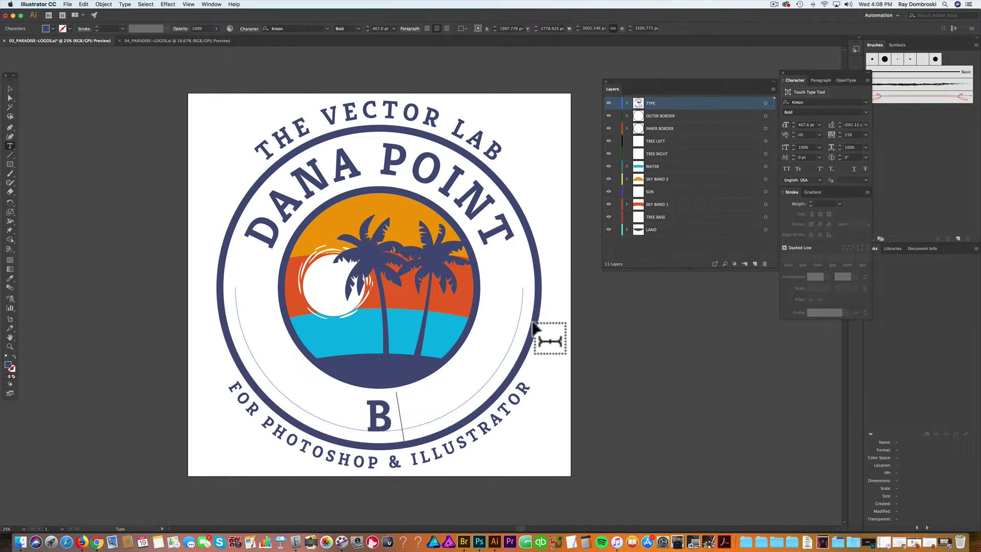
type("EACH")
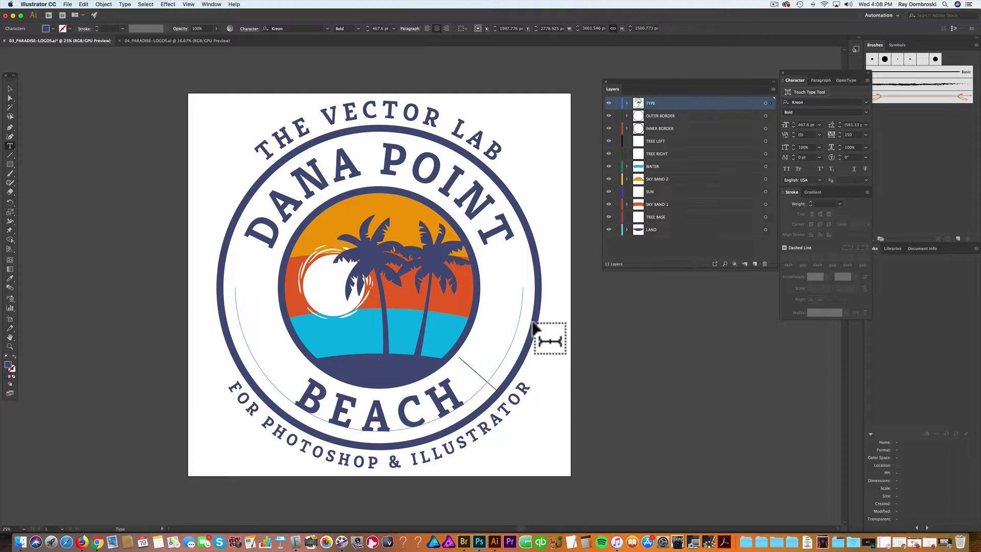
type(" CLUB")
key("Escape")
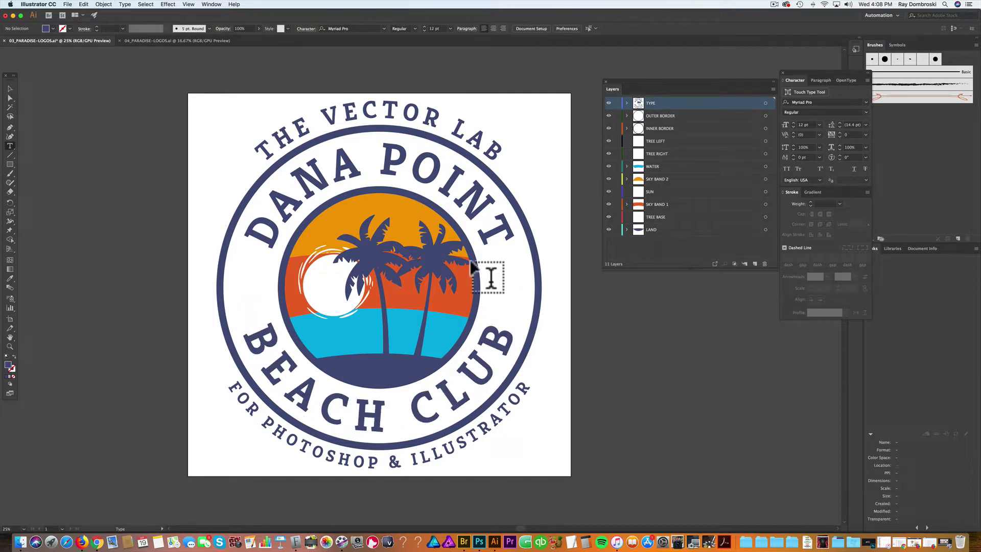
Step: Replace the bottom arc's FOR PHOTOSHOP & ILLUSTRATOR with CALIFORNIA
left_click_drag(321, 114, 511, 160)
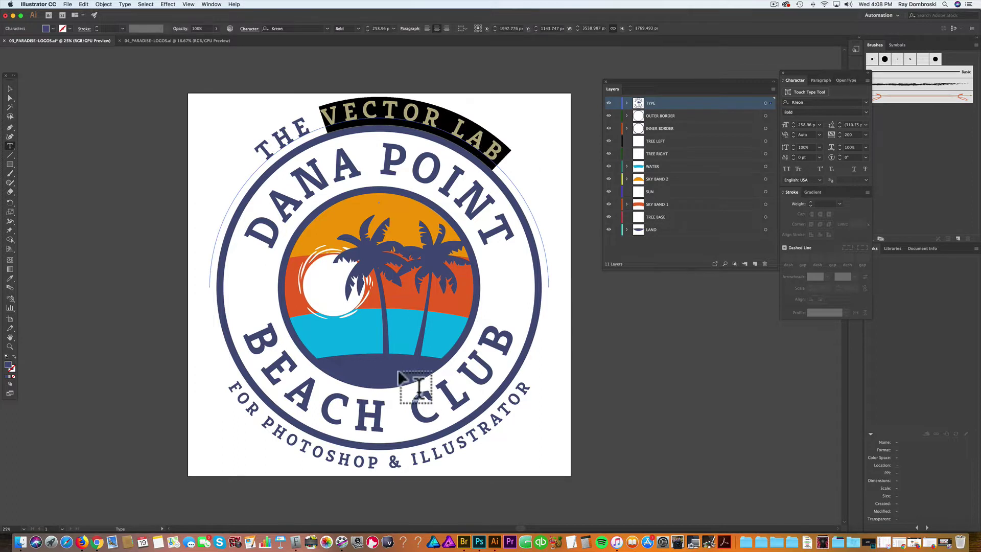
left_click_drag(345, 455, 483, 431)
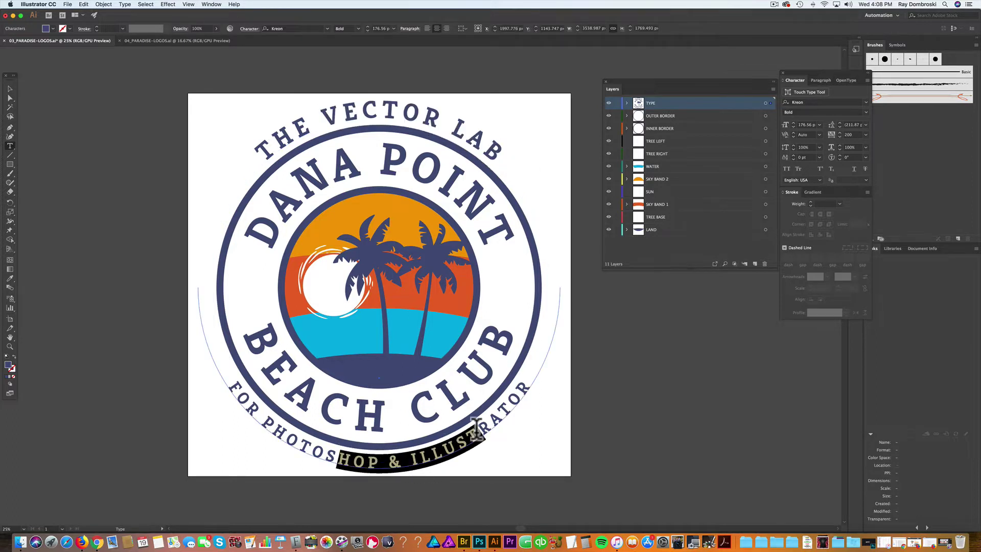
left_click_drag(231, 382, 612, 381)
type("CA")
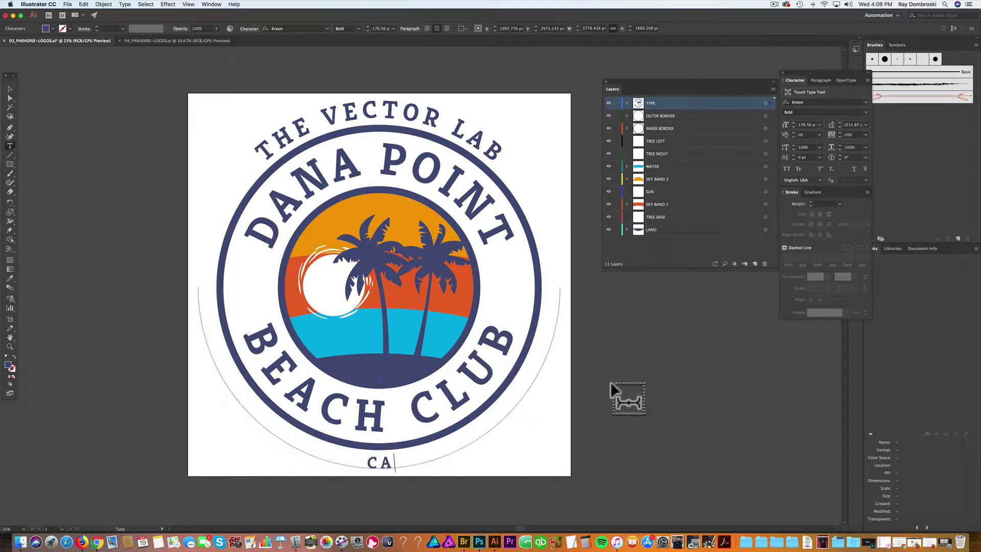
type("LIFORNIA")
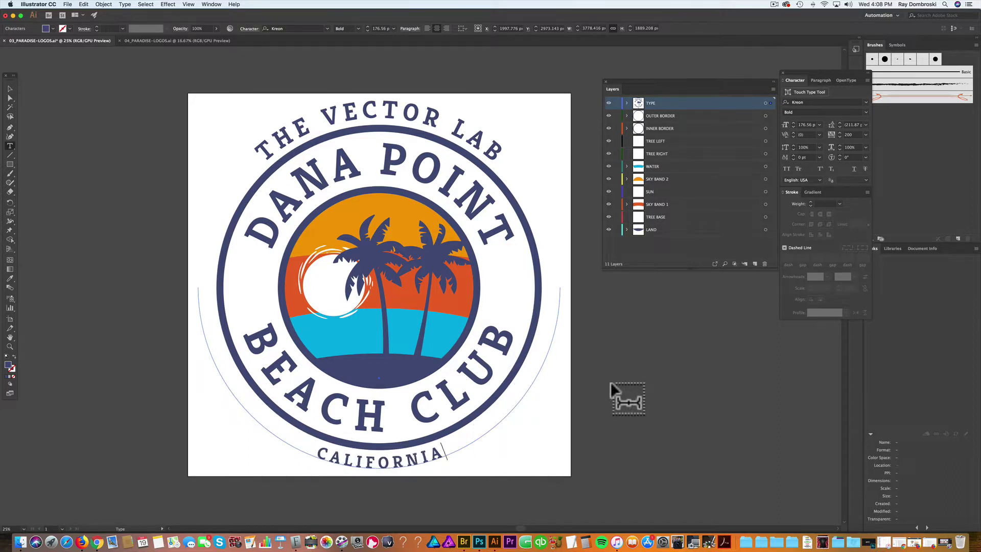
left_click(611, 382, "super")
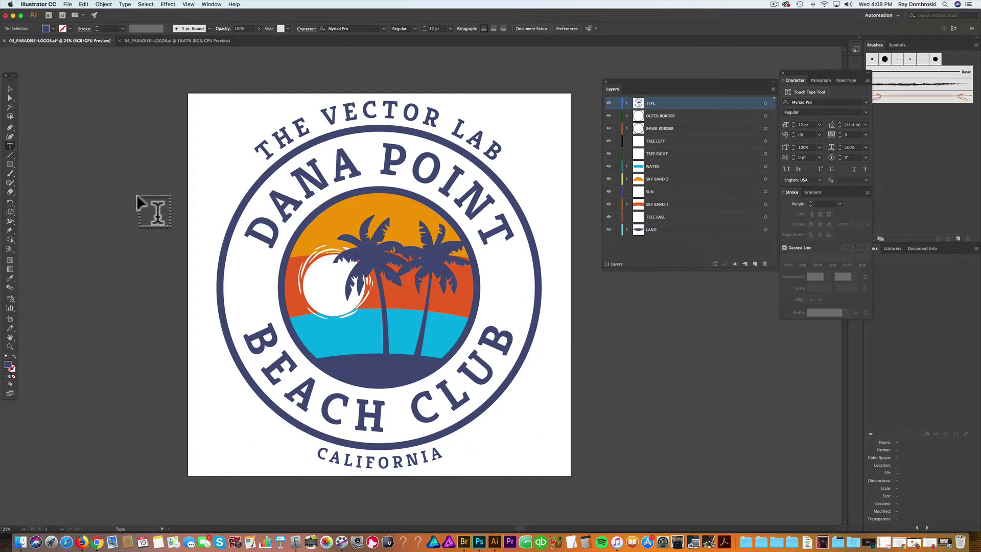
left_click(9, 88)
Step: Set the DANA POINT title in Rokkitt Black
left_click(341, 191)
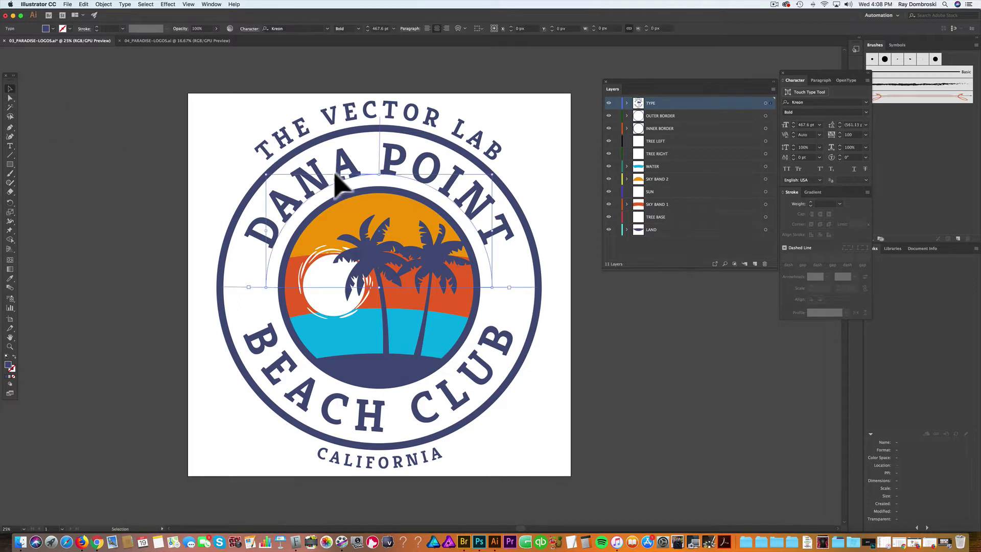
left_click(284, 27)
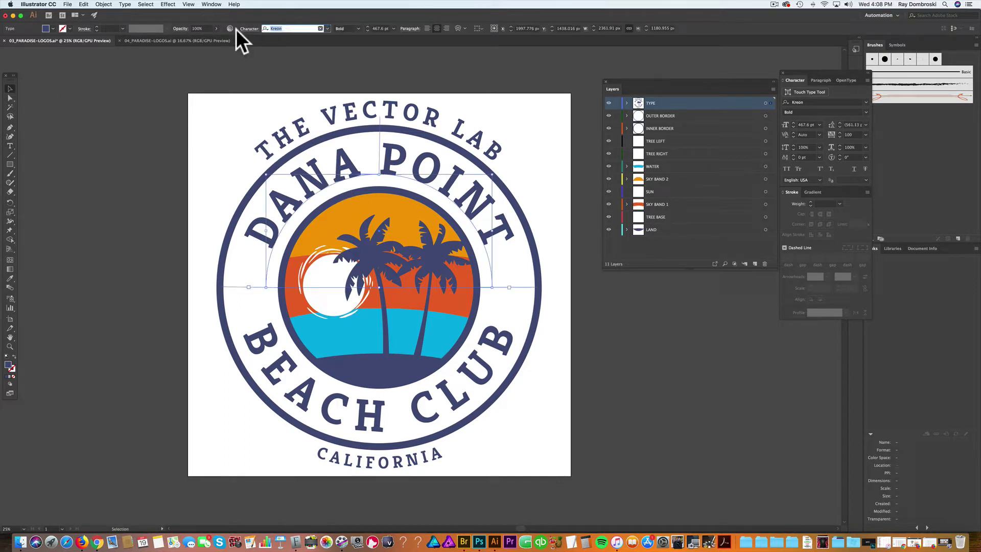
type("ROK")
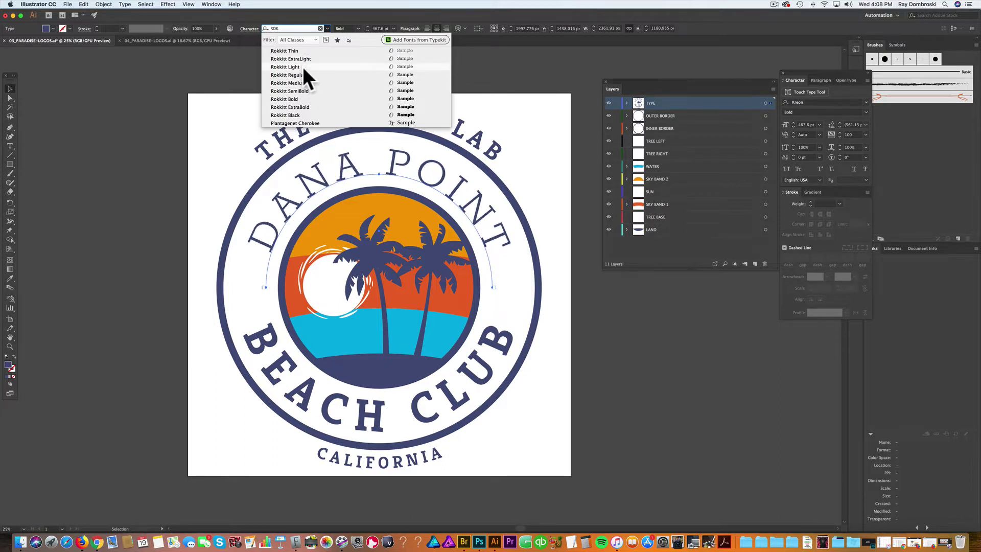
left_click(301, 115)
left_click(132, 175)
Step: Copy DANA POINT's Rokkitt Black style onto BEACH CLUB with the eyedropper
left_click(255, 343)
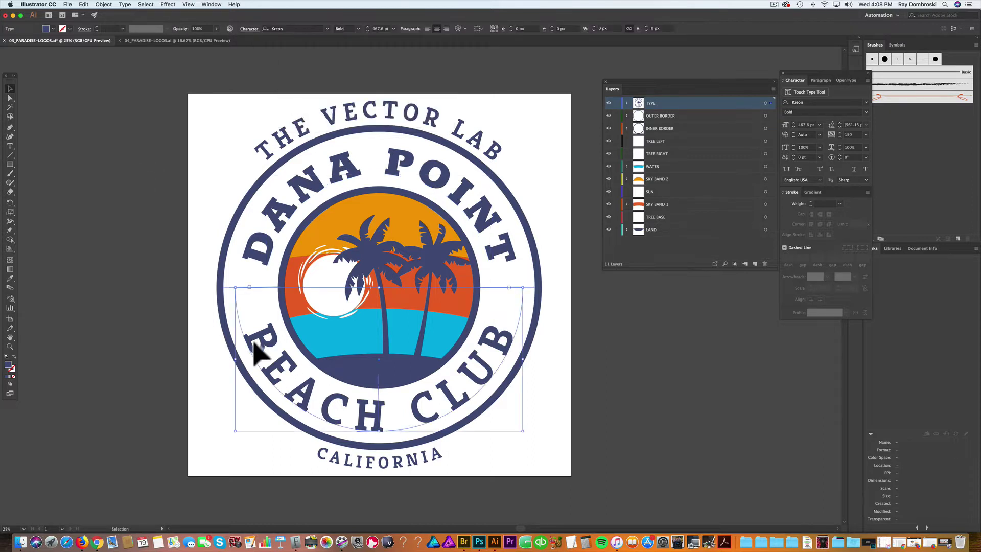
left_click(11, 280)
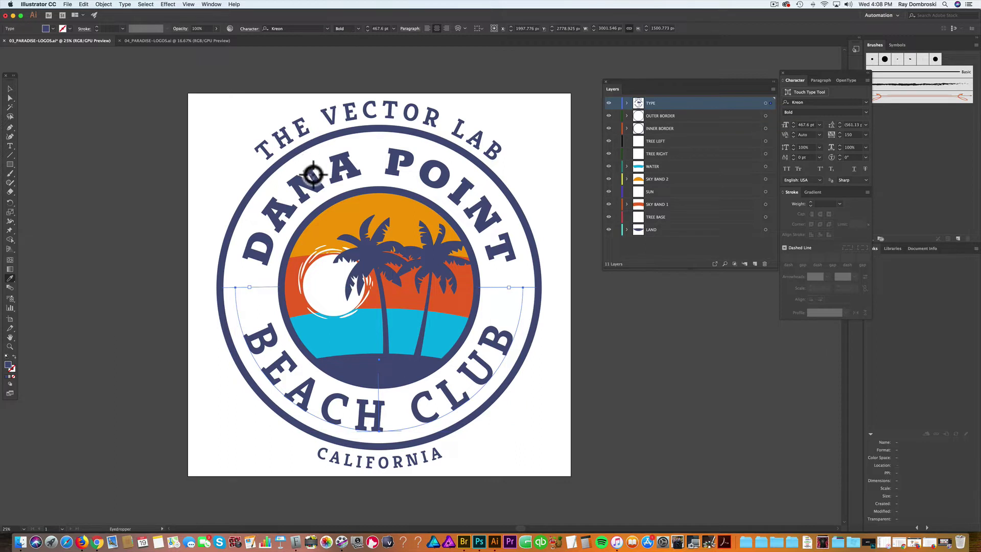
left_click(311, 172)
left_click(12, 88)
left_click(136, 149)
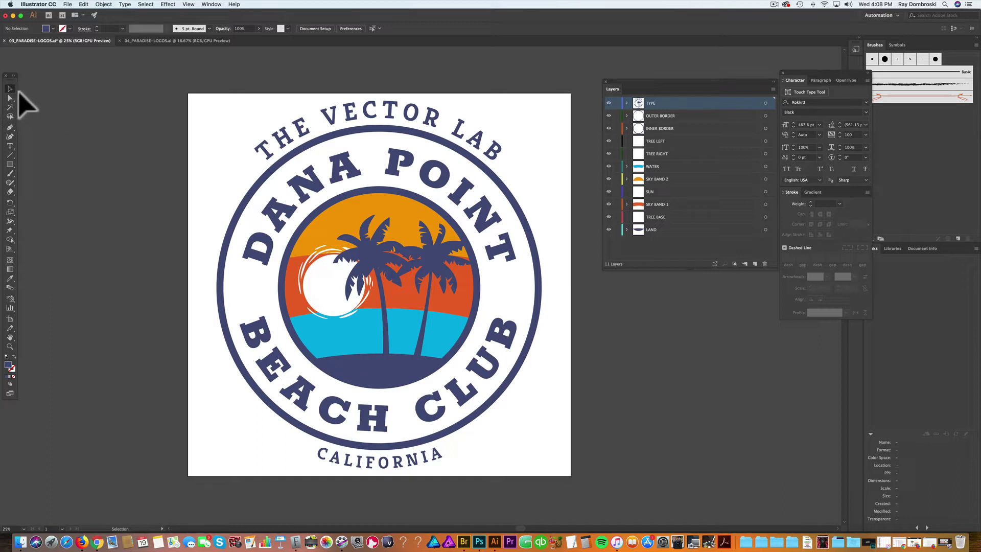
Step: Remove the outer border's inner hole to make a solid navy disc, and move OUTER BORDER to the bottom layer
left_click(221, 331)
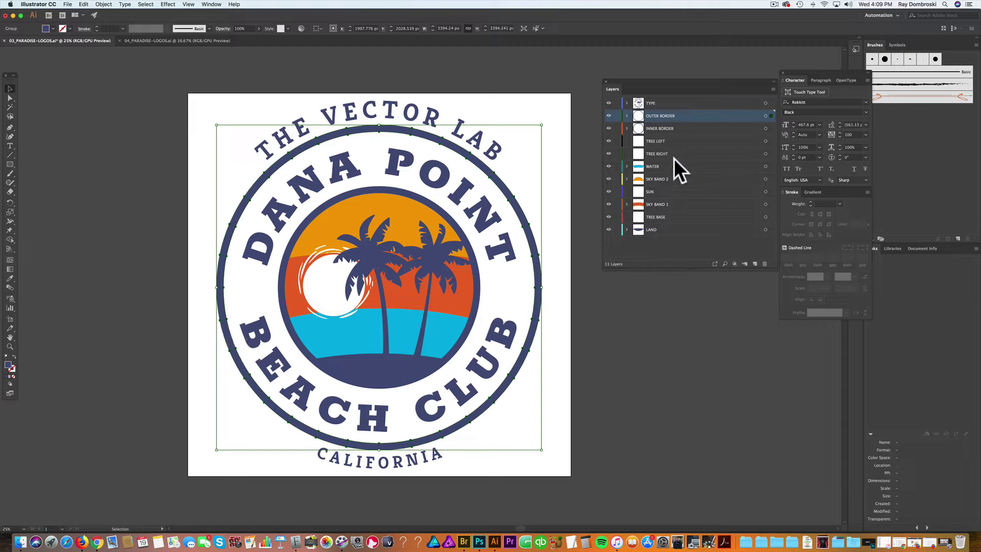
double_click(536, 291)
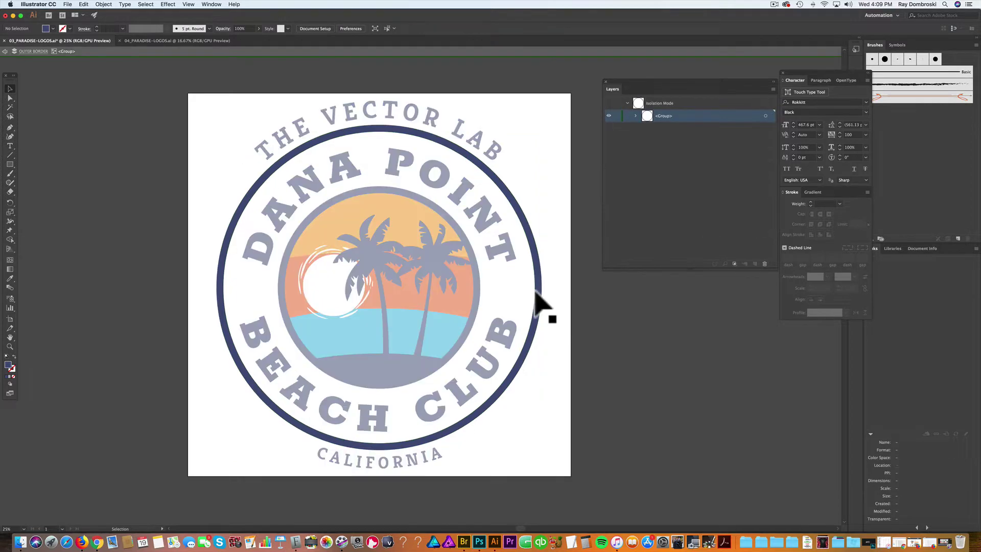
double_click(535, 291)
left_click(536, 294)
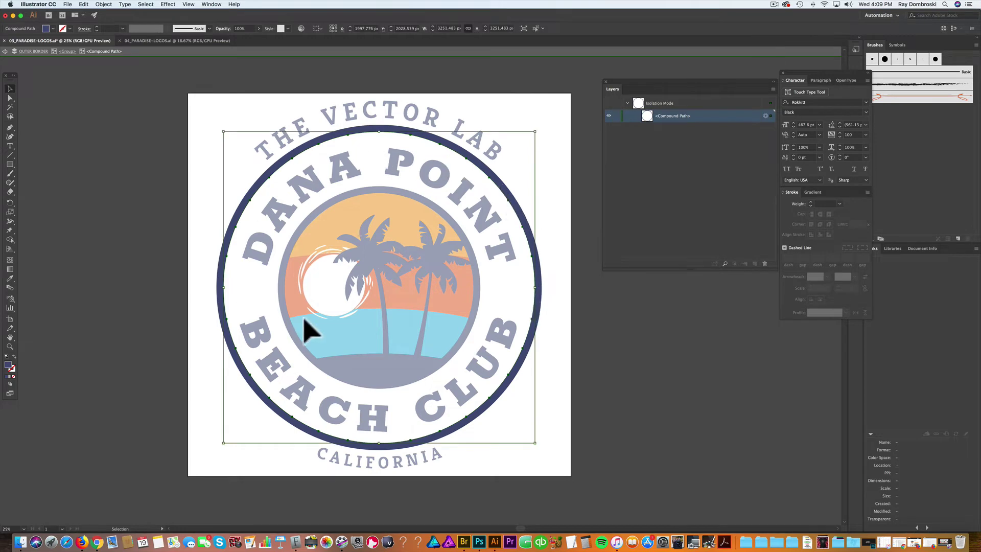
key("alt+shift+super+8")
double_click(132, 267)
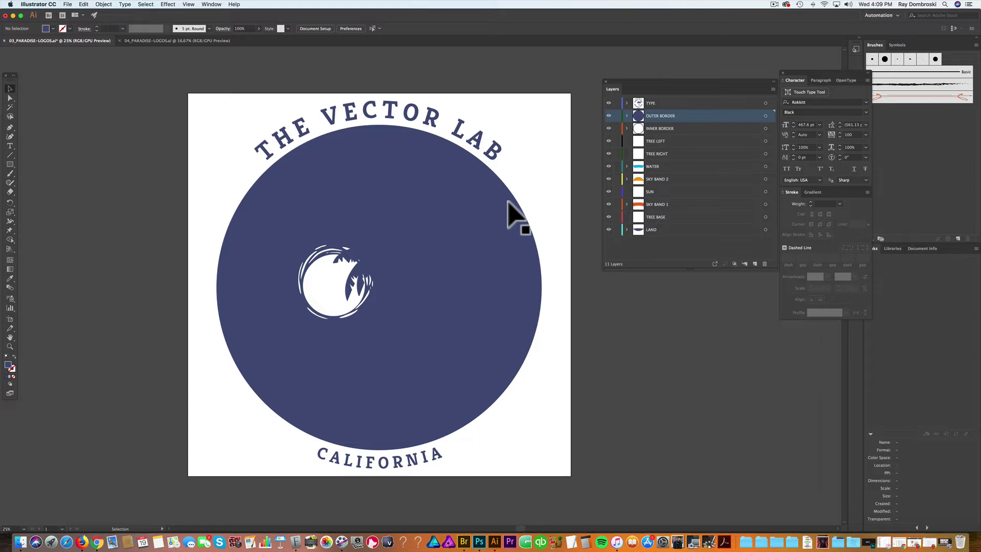
left_click_drag(658, 113, 660, 234)
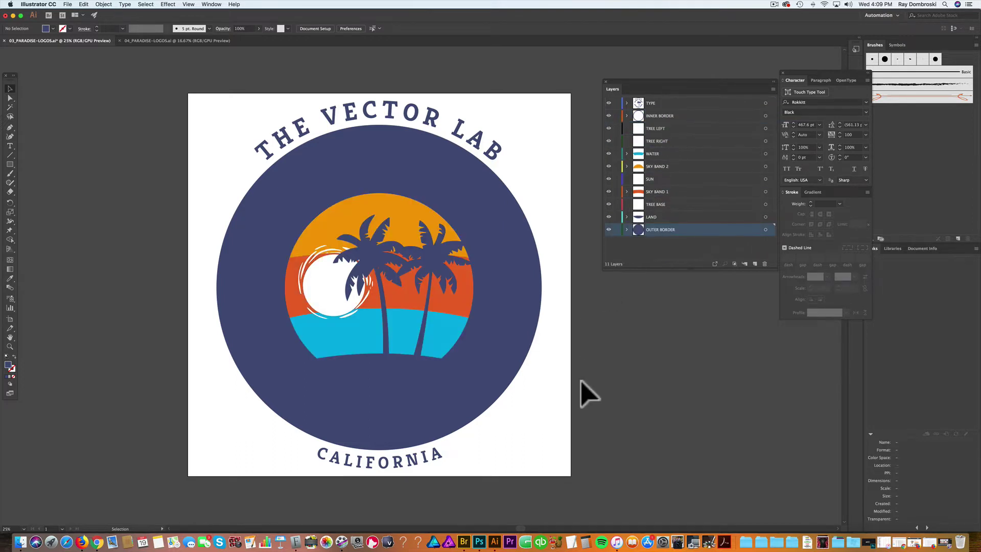
Step: Make the DANA POINT and BEACH CLUB titles white by sampling a white object
left_click(449, 185)
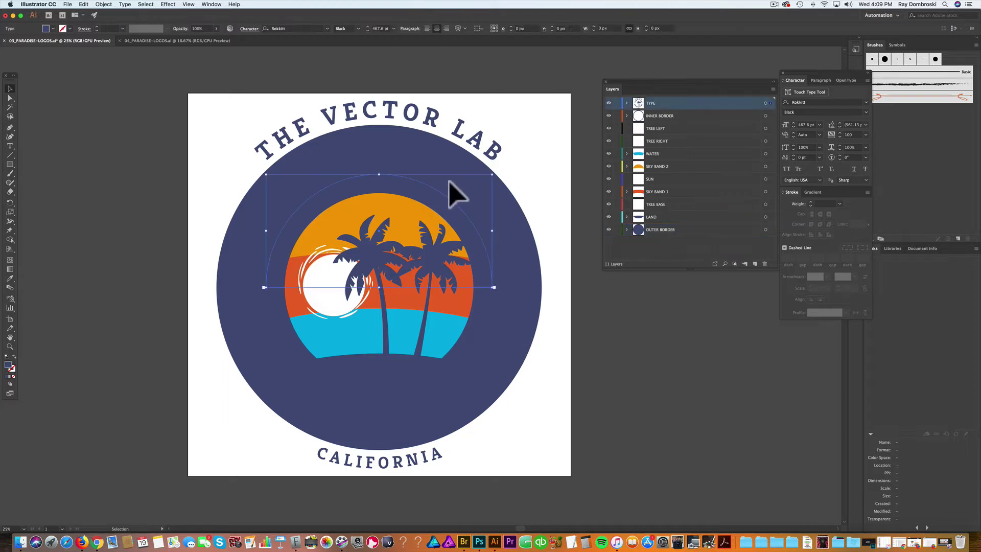
left_click(447, 413, "shift")
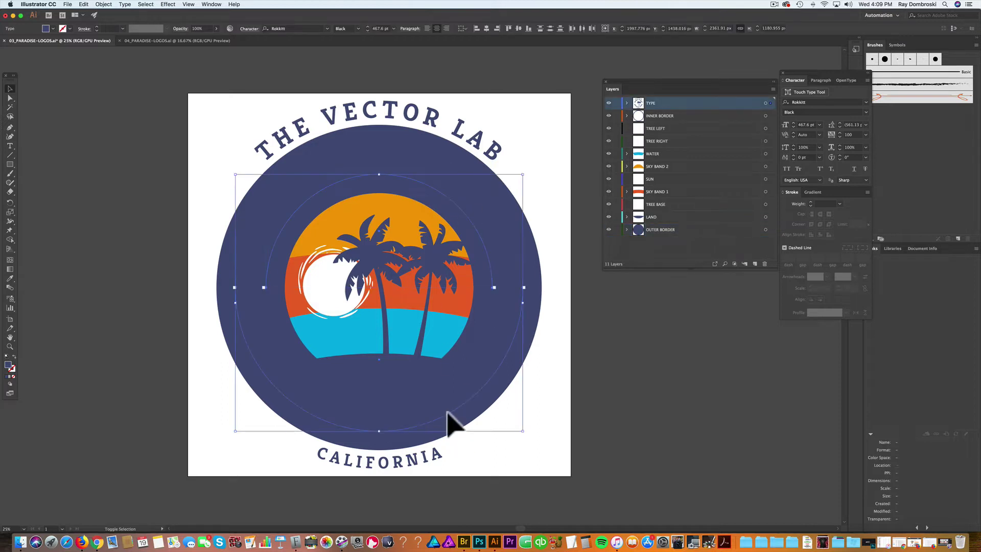
left_click(10, 278)
left_click(218, 109)
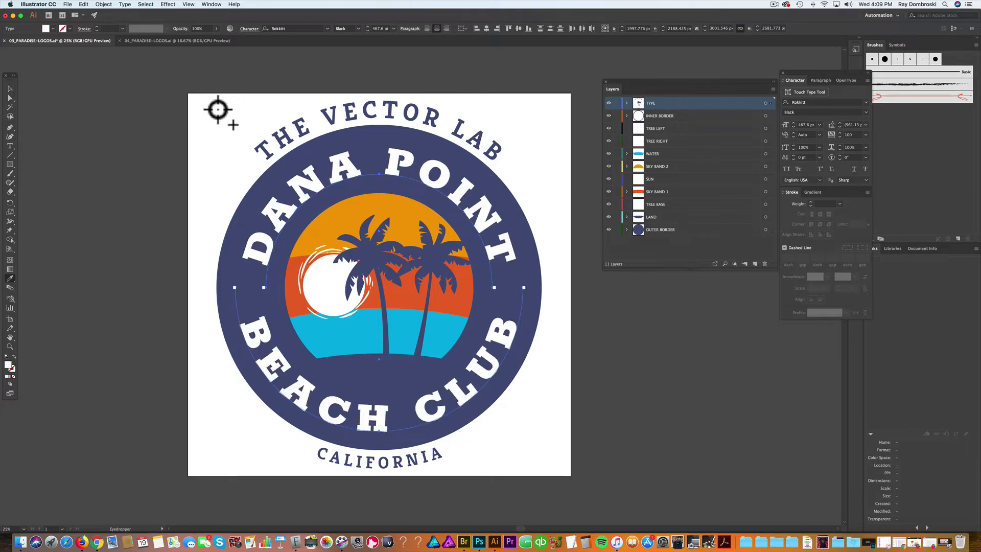
key("super+shift+a")
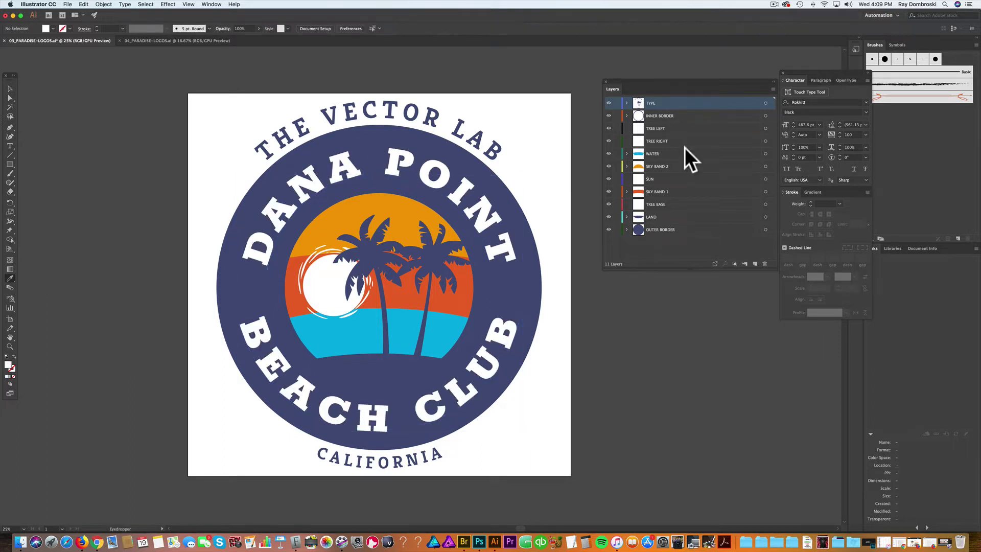
Step: Make the INNER BORDER ring white
left_click(765, 116)
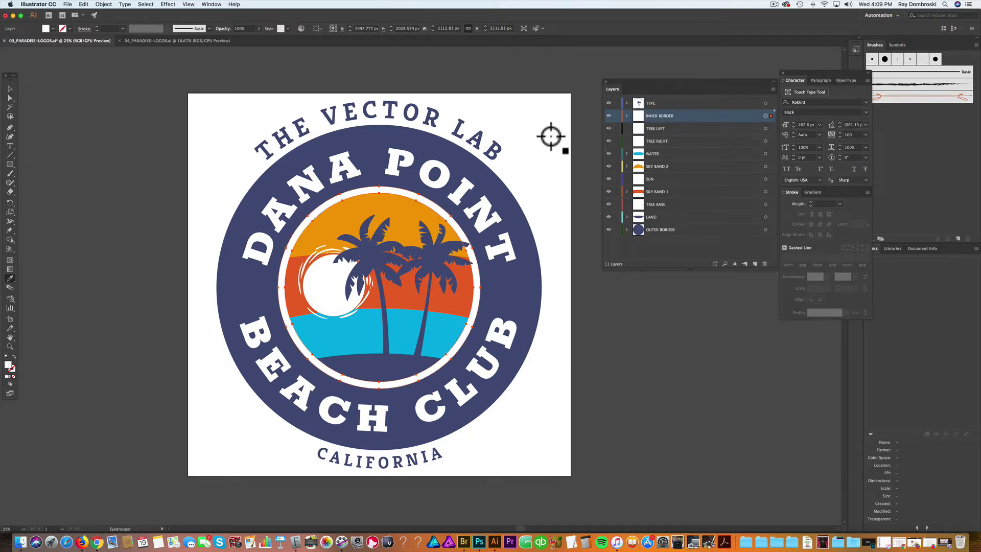
key("super+shift+a")
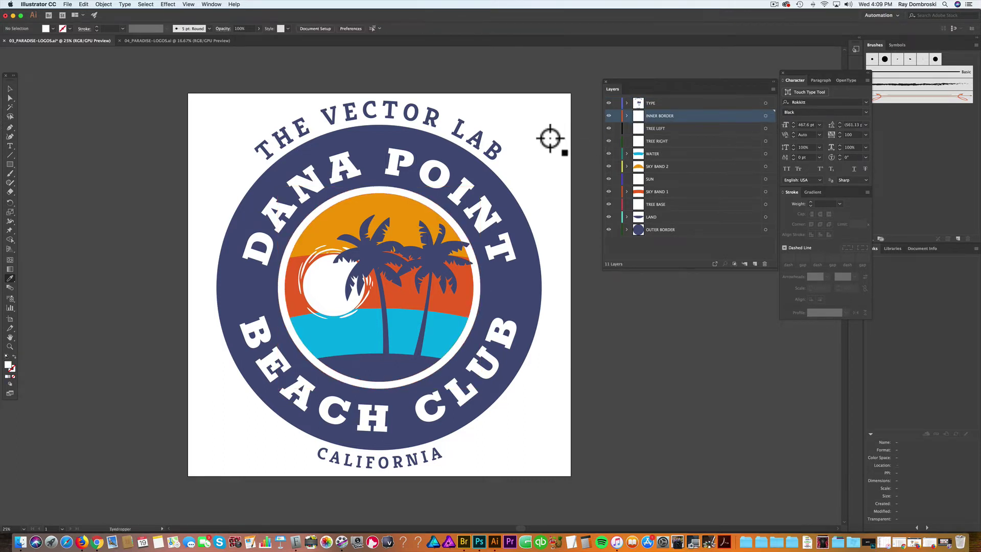
left_click(9, 88)
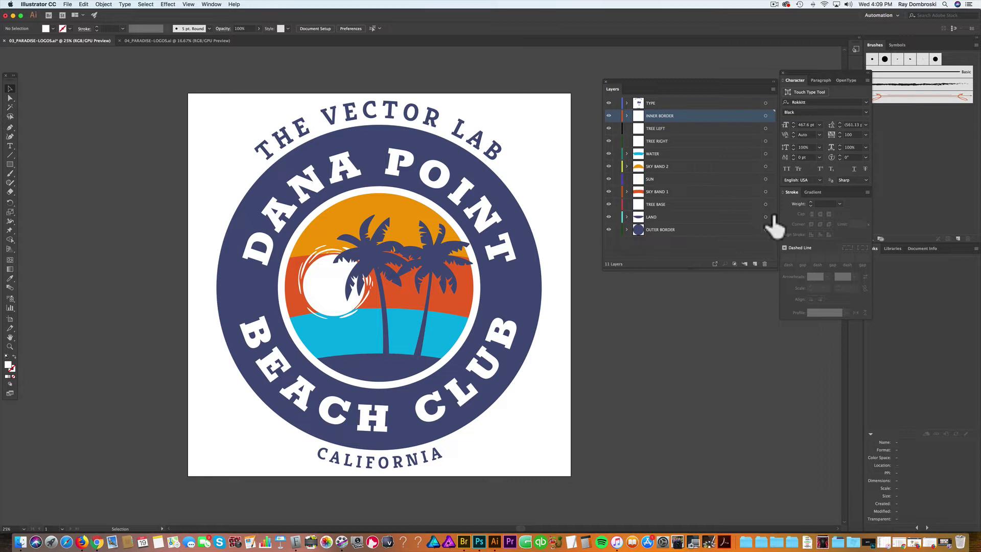
Step: Scale the palms, sun, water, SKY BAND 1 and 2, and INNER BORDER up to about 2414 px wide
left_click(306, 272)
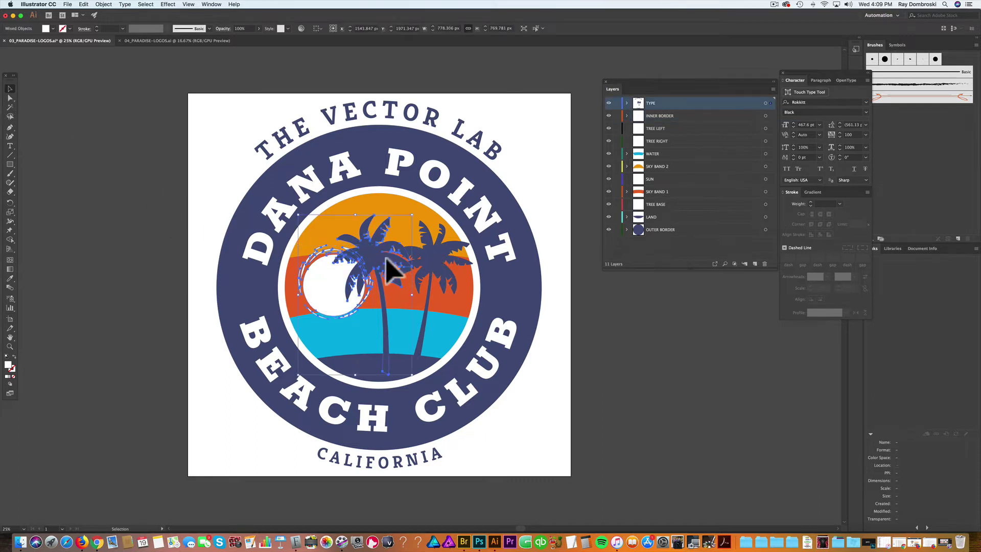
left_click(435, 267, "shift")
left_click(351, 226, "shift")
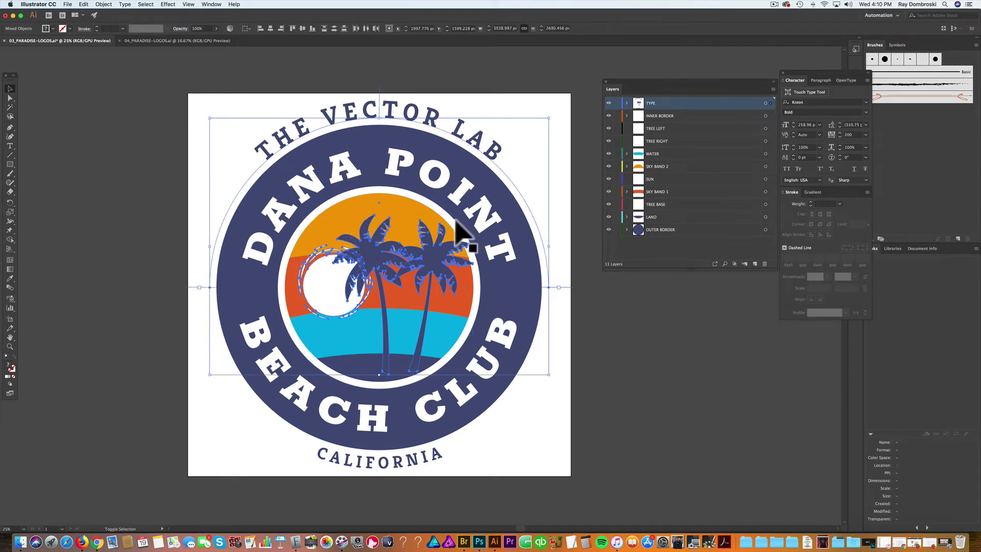
left_click(272, 148, "shift")
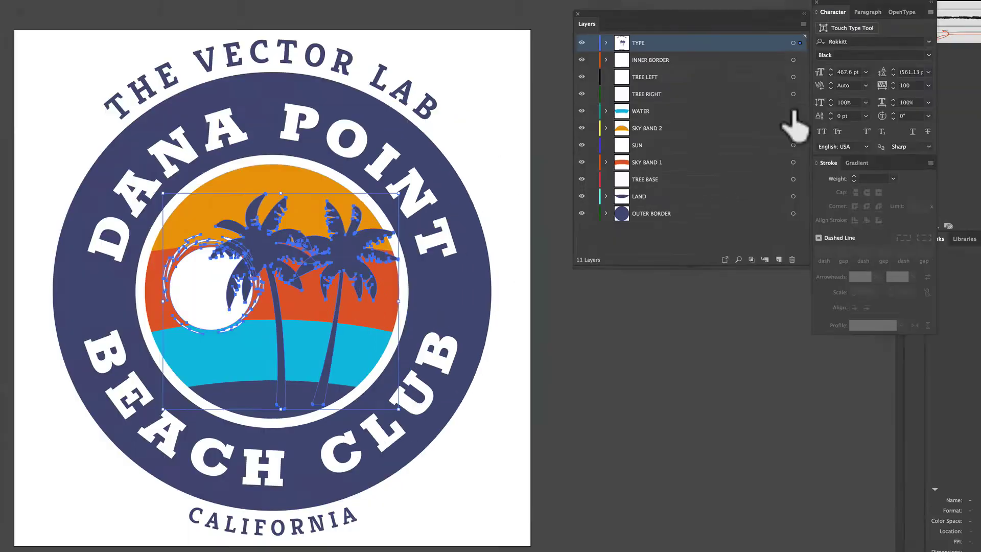
left_click(765, 154, "shift")
left_click(794, 129, "shift")
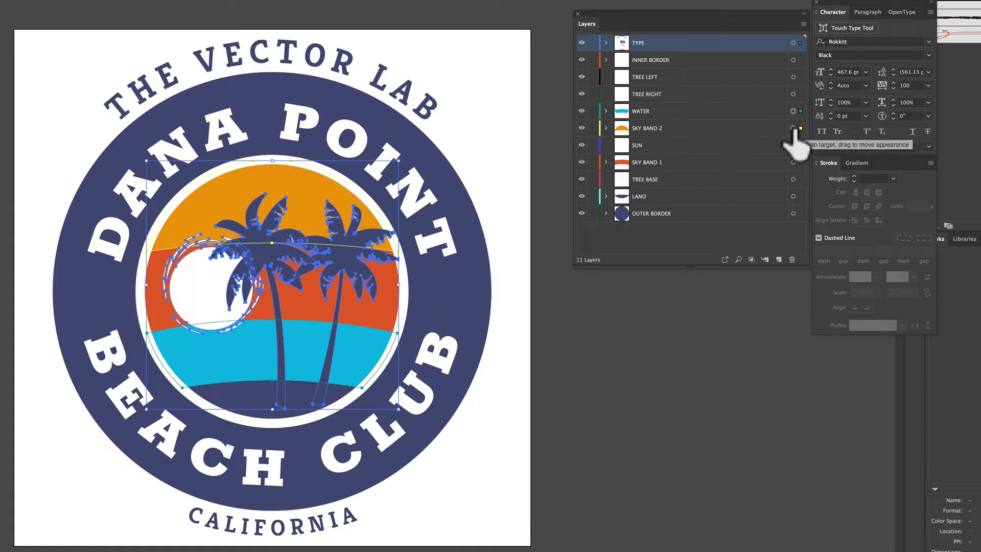
left_click(794, 163, "shift")
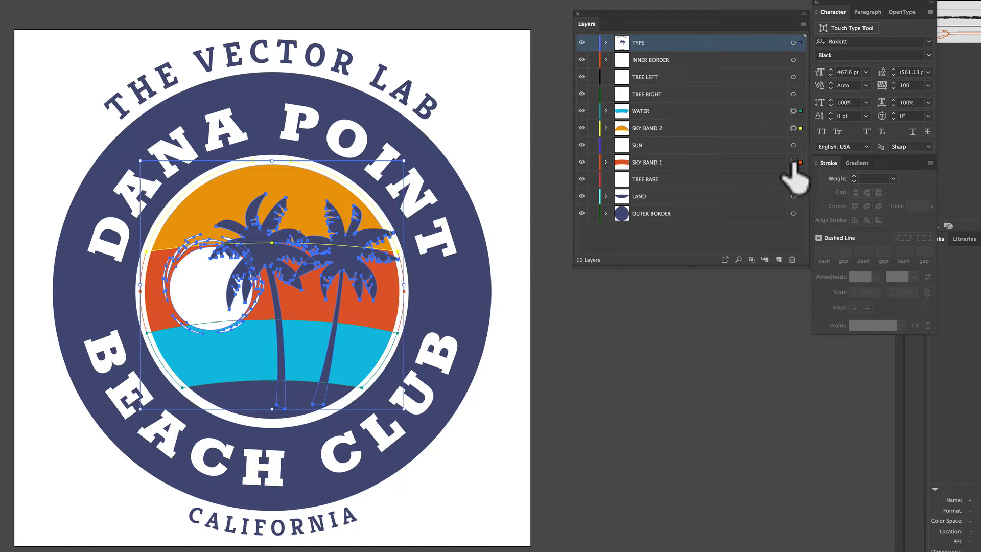
left_click(794, 61, "shift")
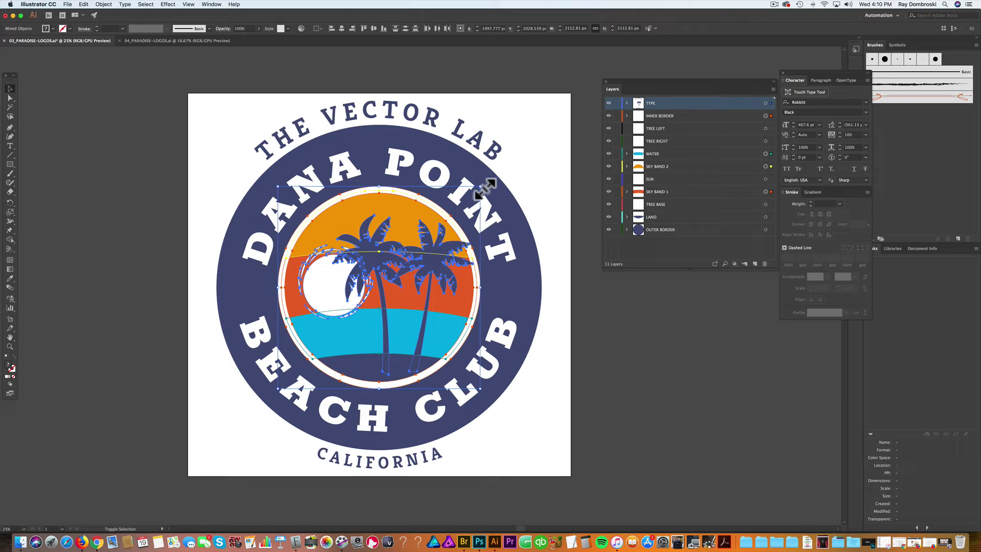
left_click_drag(484, 189, 499, 172)
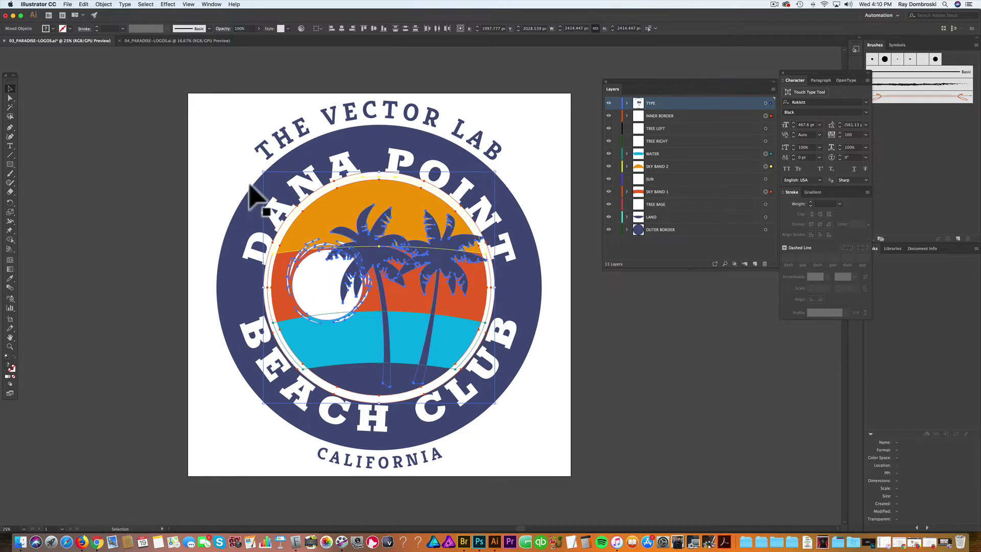
Step: Stretch the DANA POINT arc taller upward
left_click(153, 217)
left_click(353, 166)
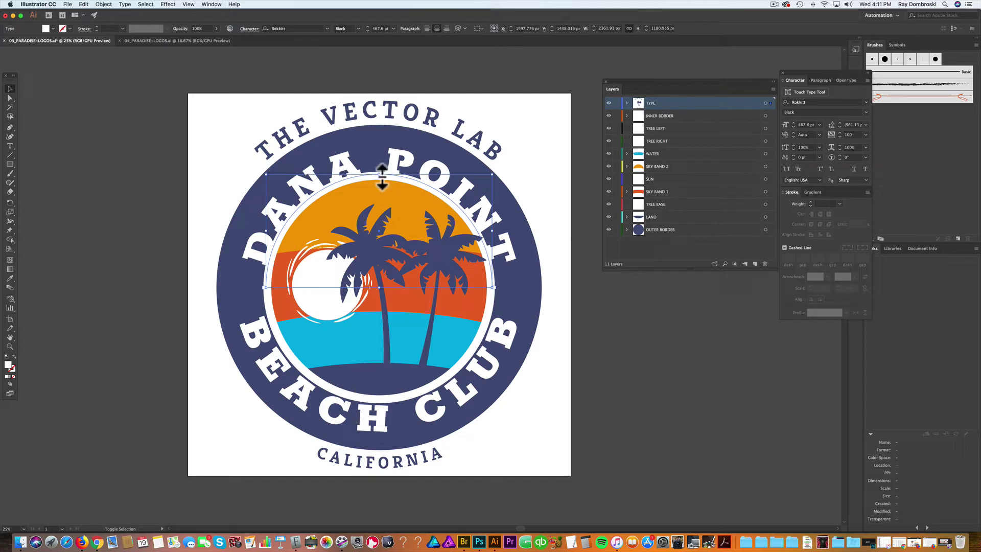
left_click_drag(382, 177, 380, 165)
Step: Stretch the BEACH CLUB arc downward so it spans about 3005 px wide
left_click(367, 432)
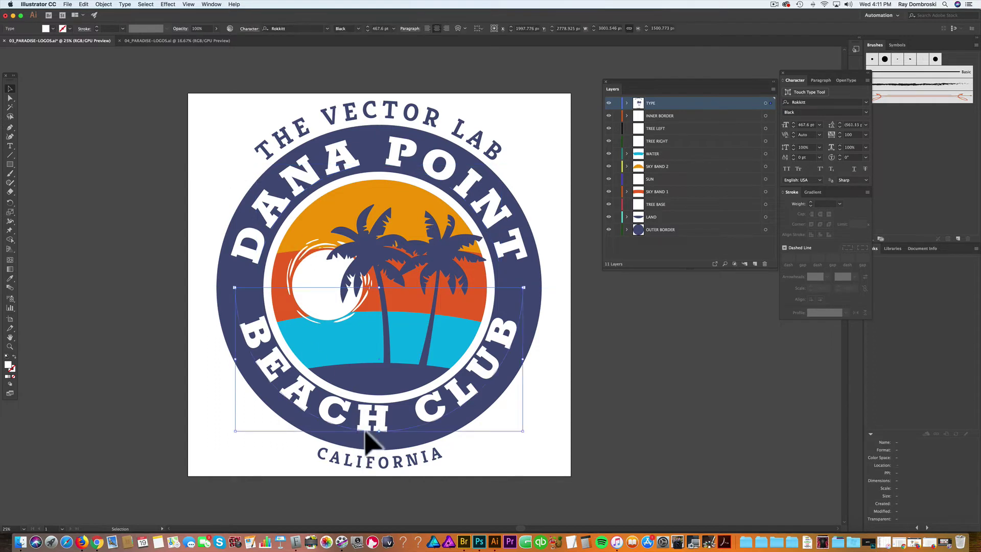
left_click_drag(382, 432, 384, 438)
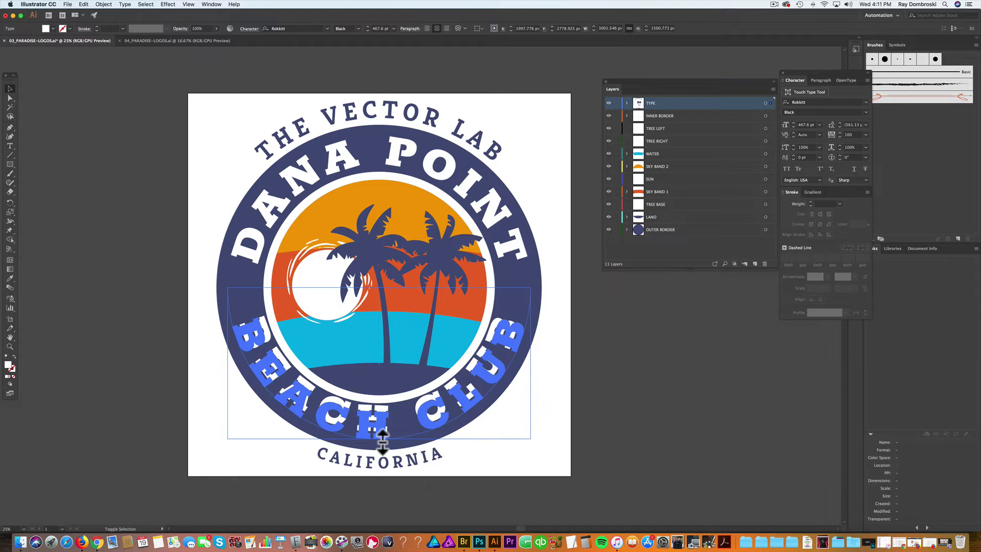
left_click_drag(382, 440, 383, 450)
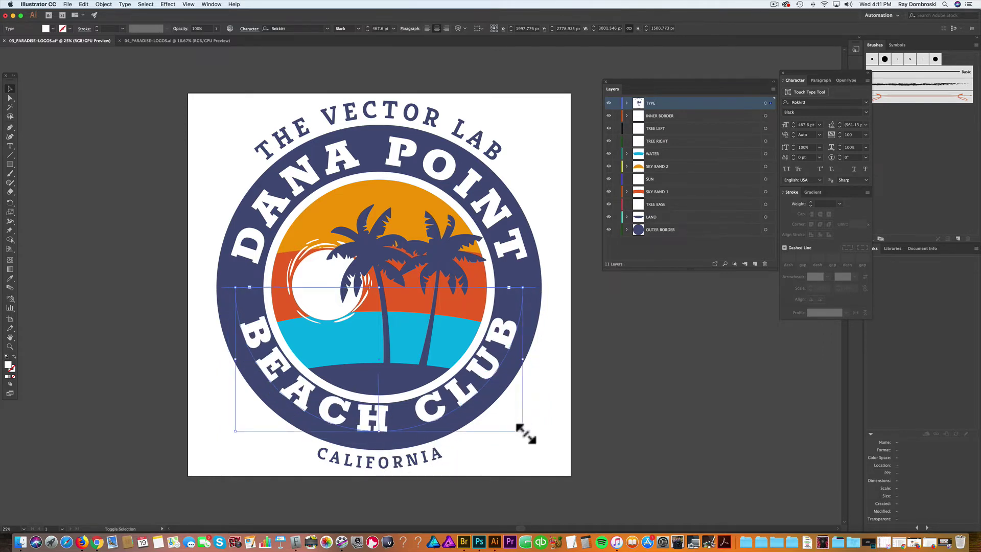
left_click_drag(524, 432, 557, 448)
key("super+z")
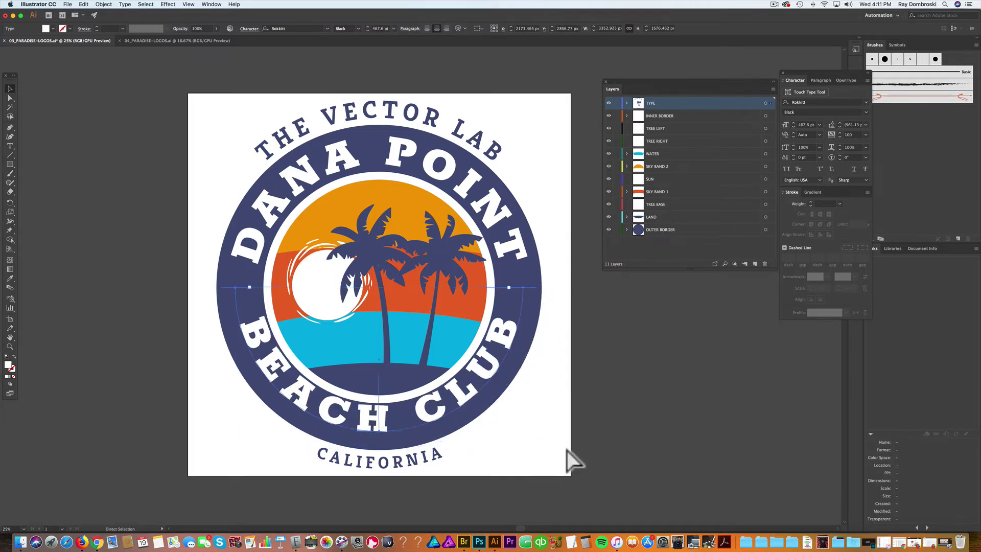
left_click_drag(380, 432, 381, 442)
left_click(171, 390)
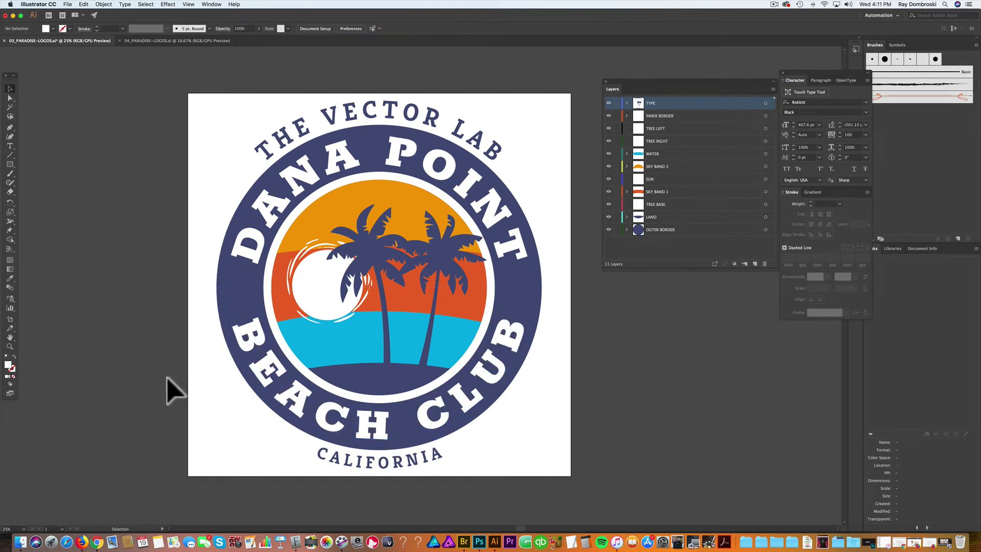
Step: Set the DANA POINT text's tracking to 125
scroll(416, 285, "up", 2)
left_click(460, 202)
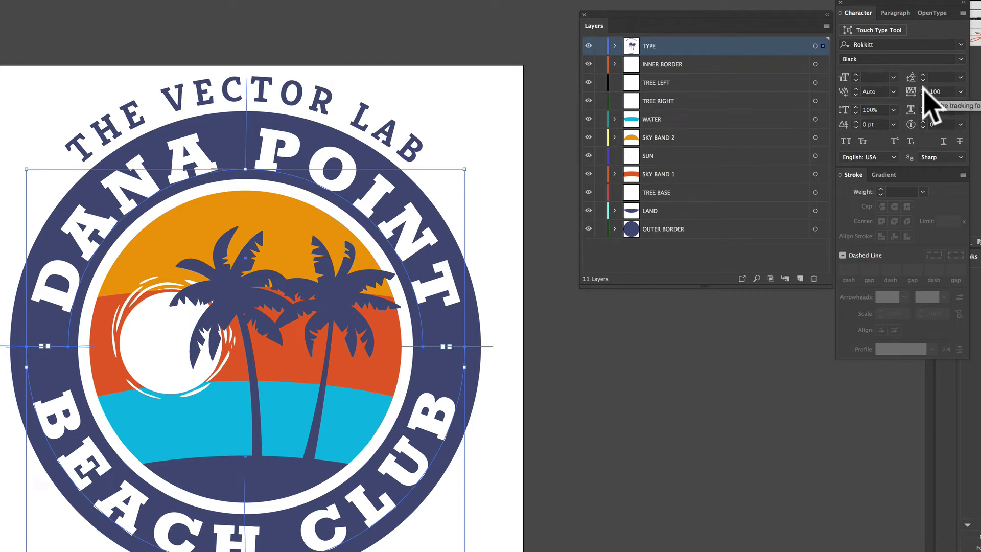
left_click(943, 92)
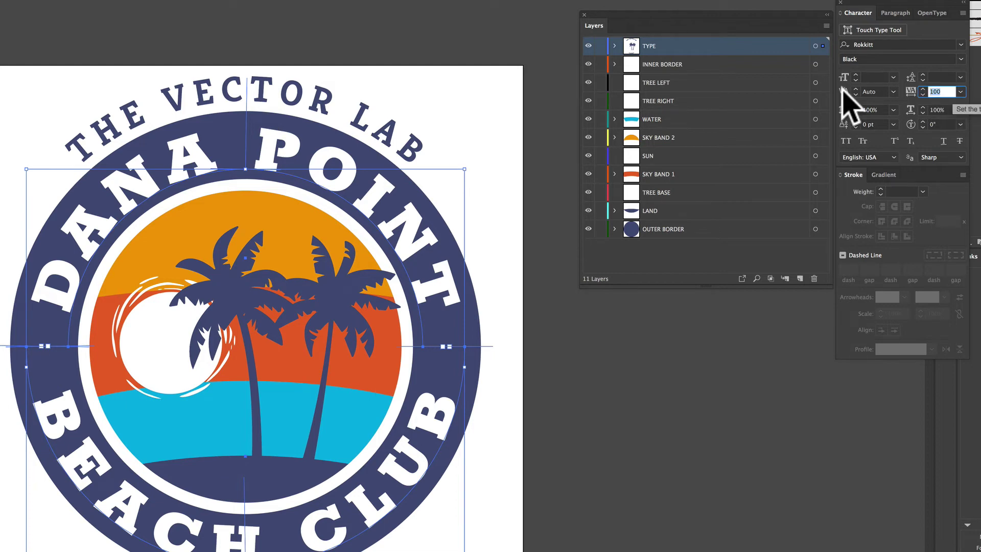
type("125")
key("Return")
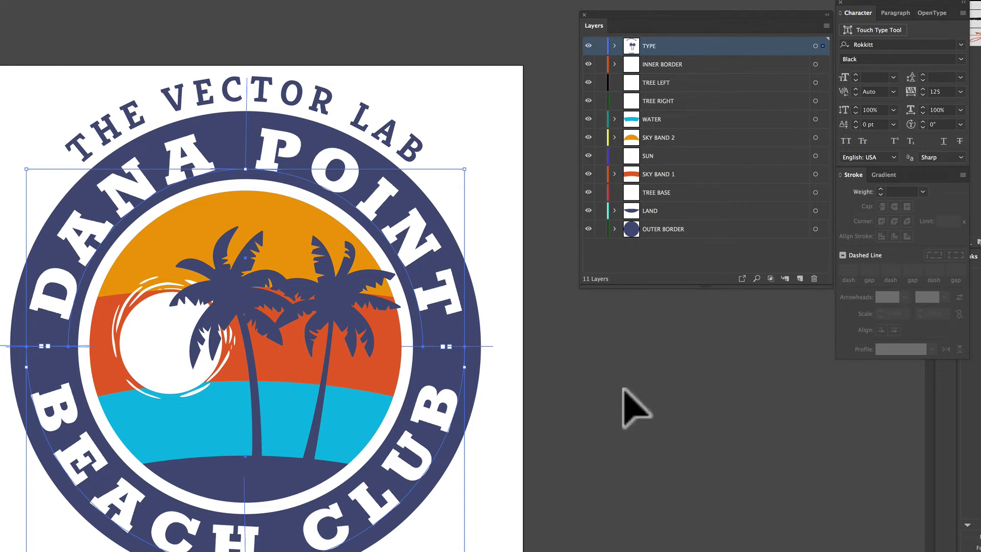
Step: Adjust DANA POINT's position along its arc
left_click(627, 406)
left_click(434, 264)
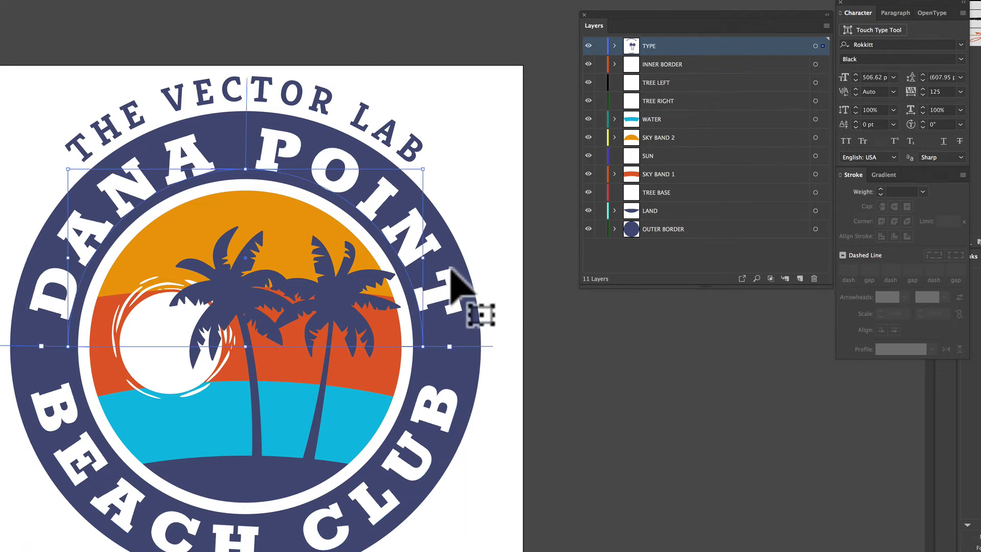
left_click(250, 172)
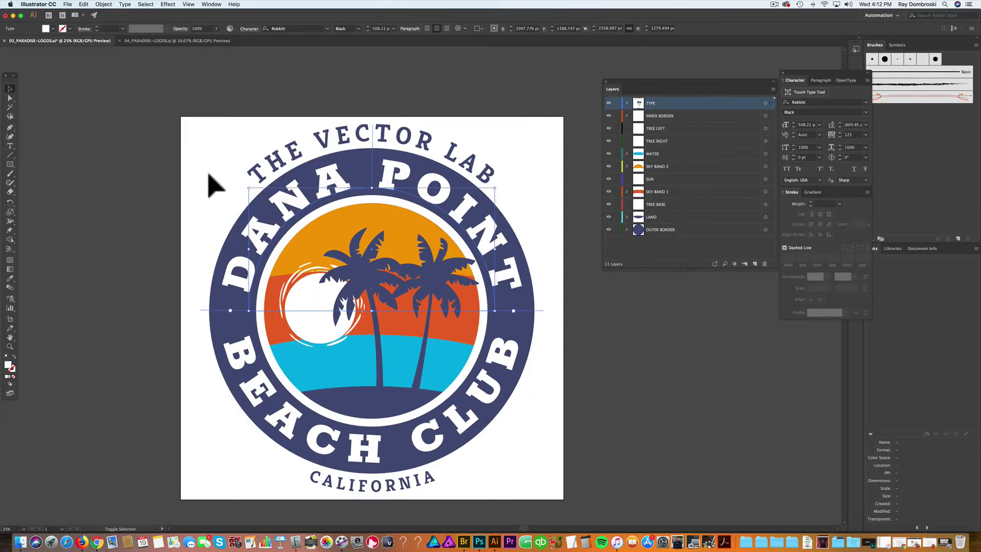
left_click(201, 178)
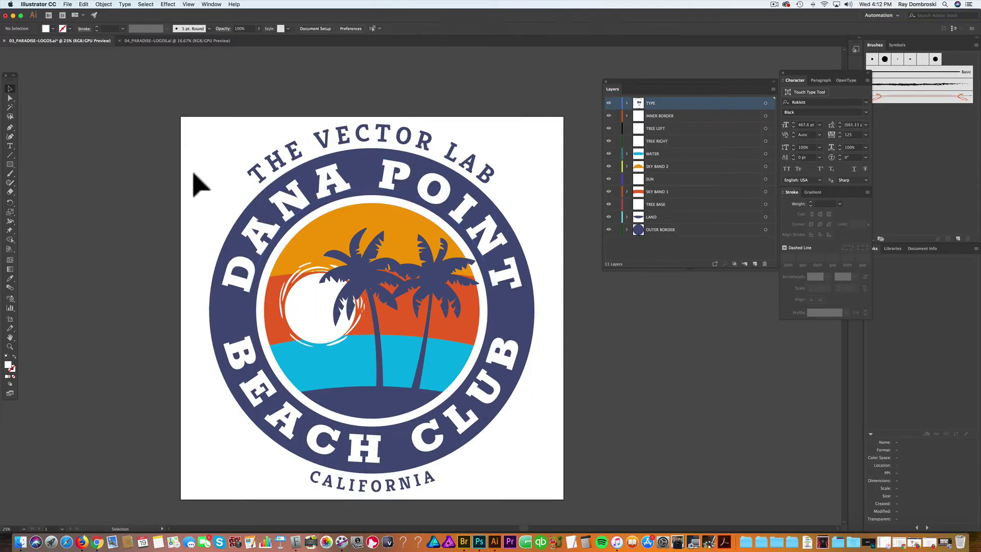
Step: Raise CALIFORNIA's font size and extend its arc downward
left_click(377, 485)
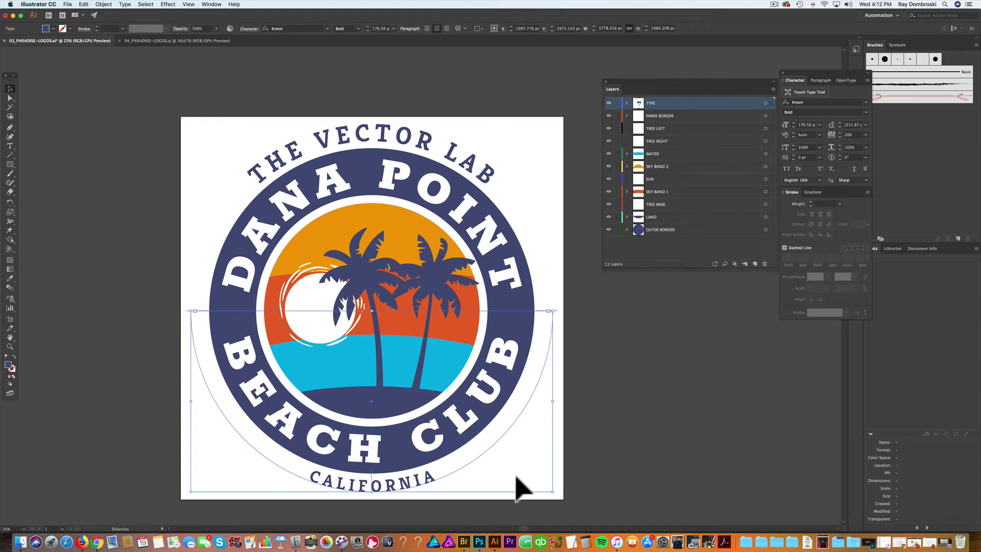
left_click(794, 123)
left_click_drag(794, 122, 793, 123)
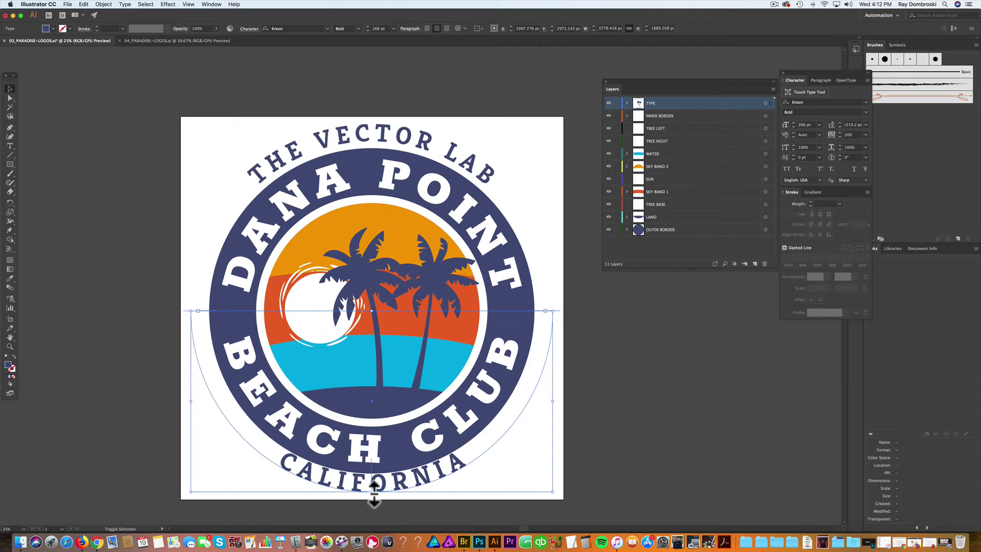
left_click_drag(375, 494, 371, 499)
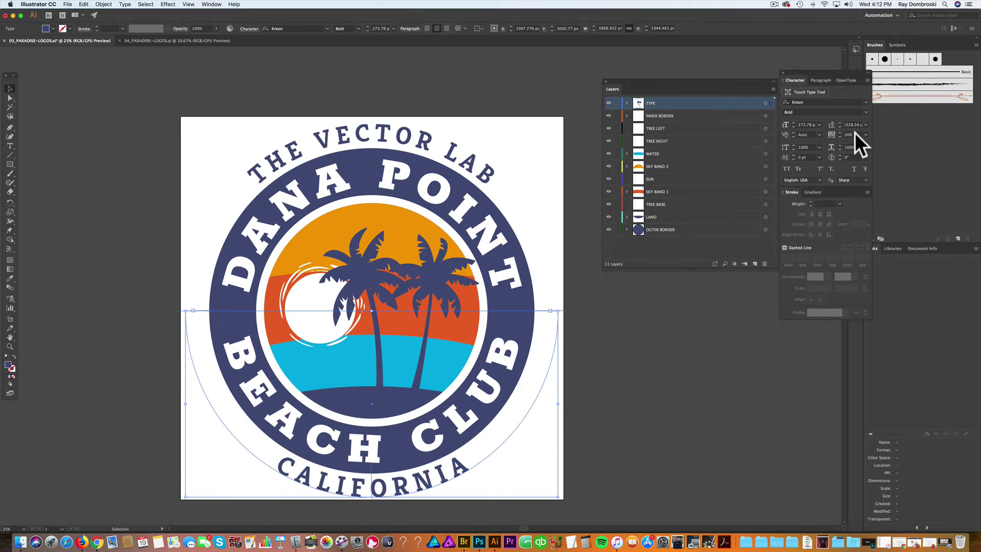
Step: Set CALIFORNIA's tracking to 400 and its font size to 237 pt
type("400")
key("Return")
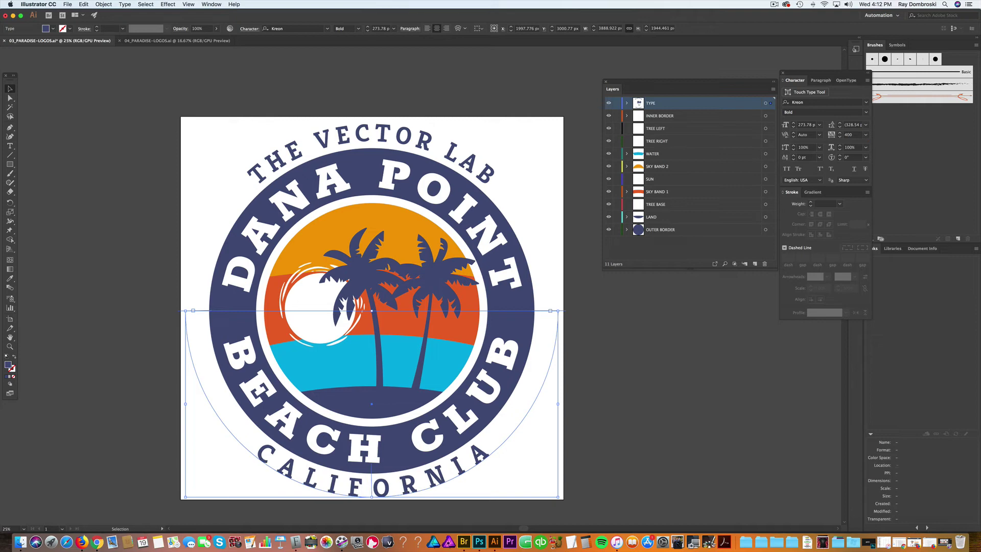
left_click_drag(792, 124, 792, 125)
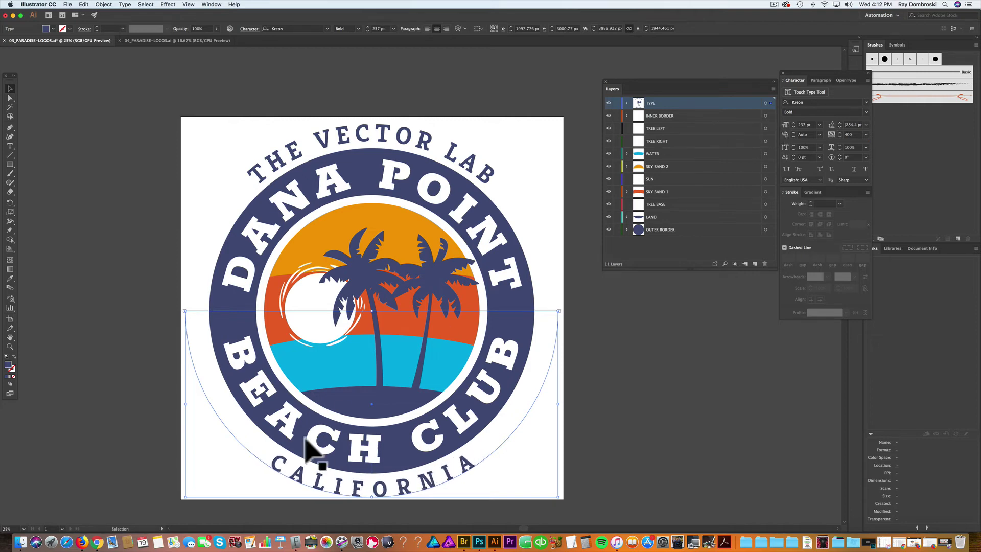
left_click(128, 408)
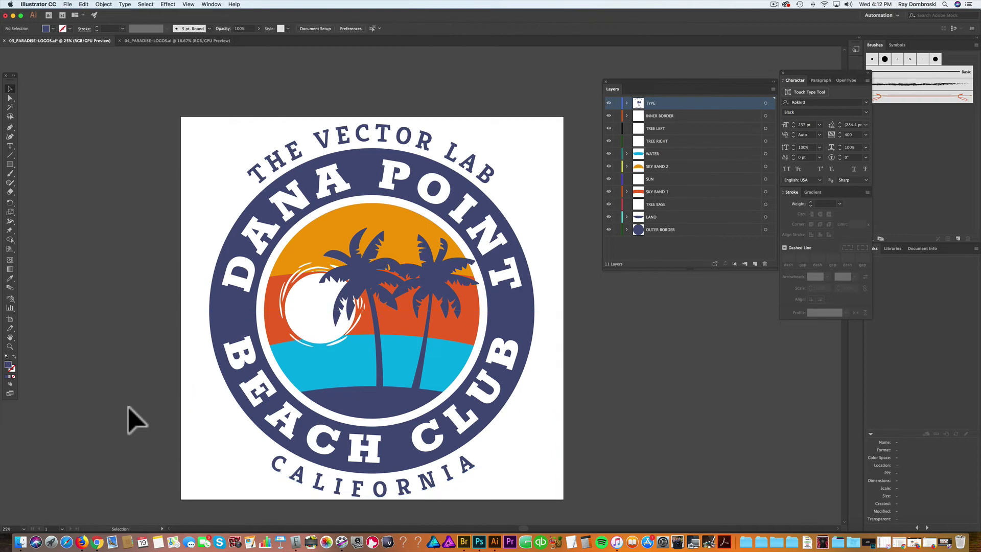
Step: In 04_PARADISE-LOGOS.ai, narrow THE VECTOR LAB arc and set its horizontal scale to 100%
left_click(182, 40)
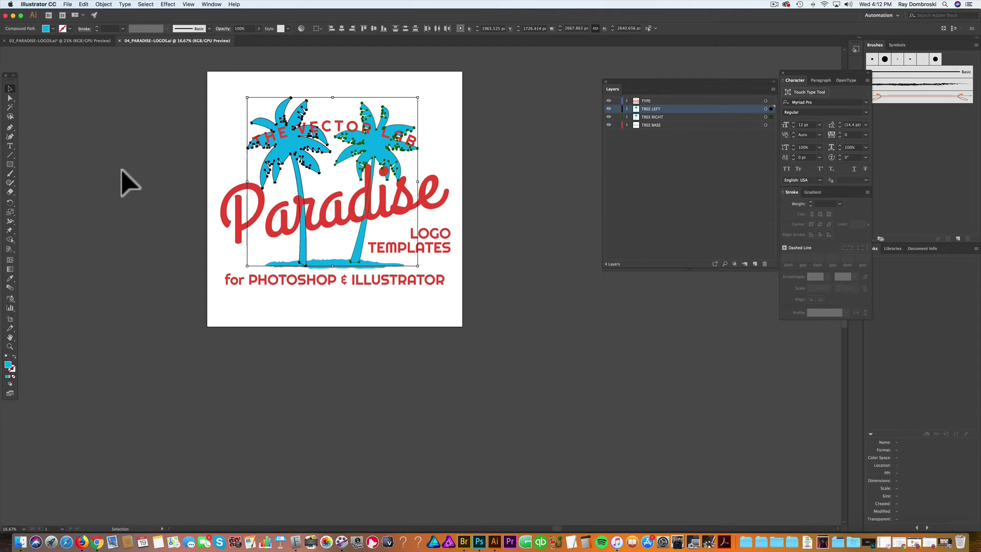
left_click(133, 183)
left_click(332, 135)
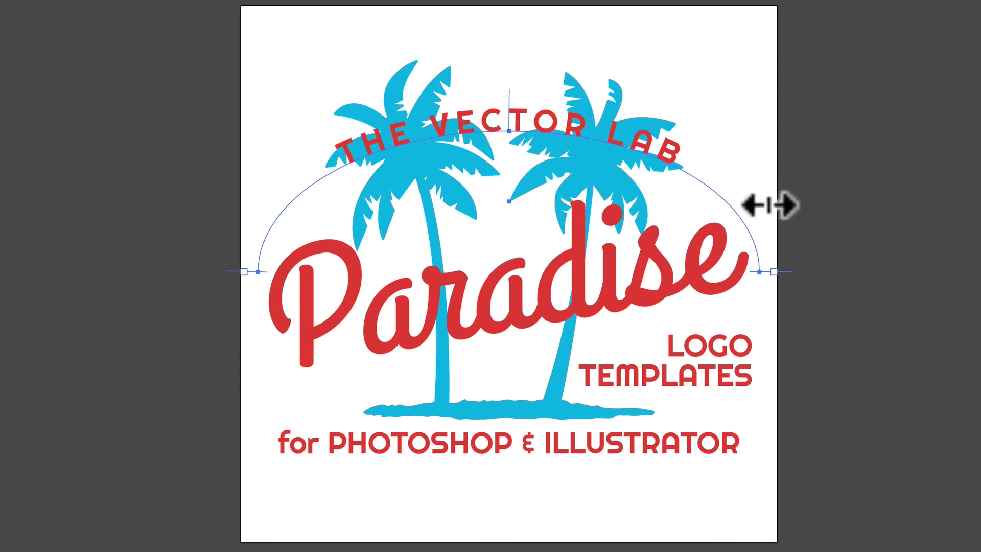
left_click_drag(767, 209, 712, 205)
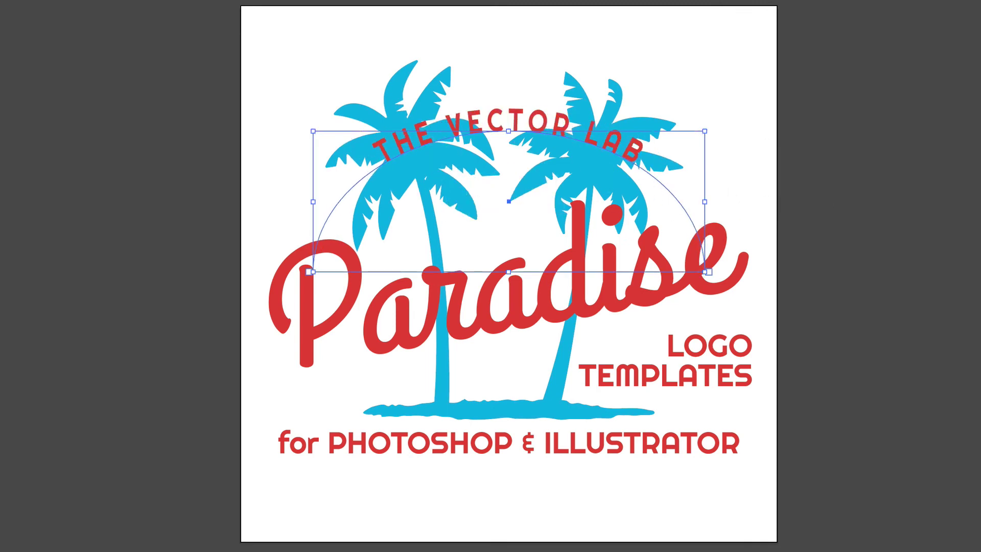
mouse_move(835, 22)
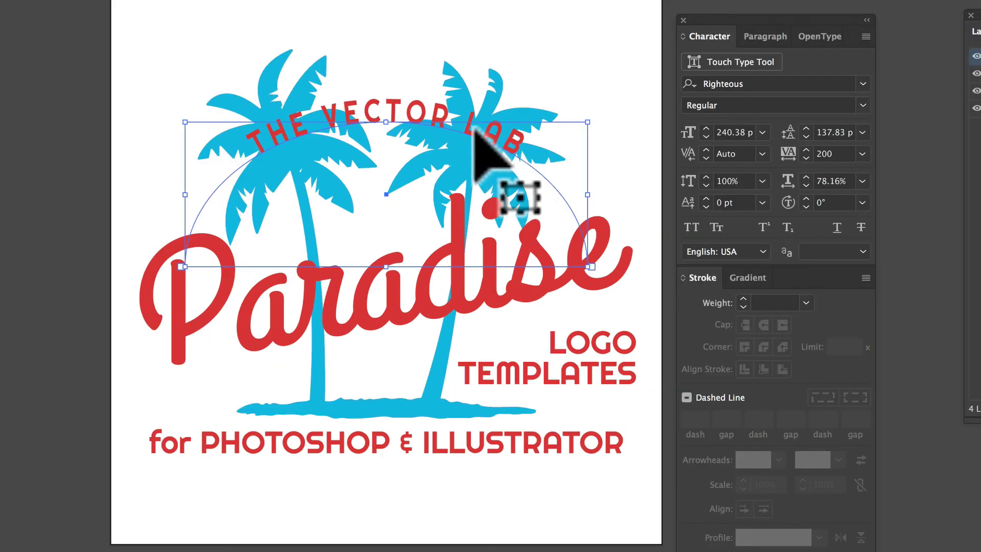
left_click(862, 179)
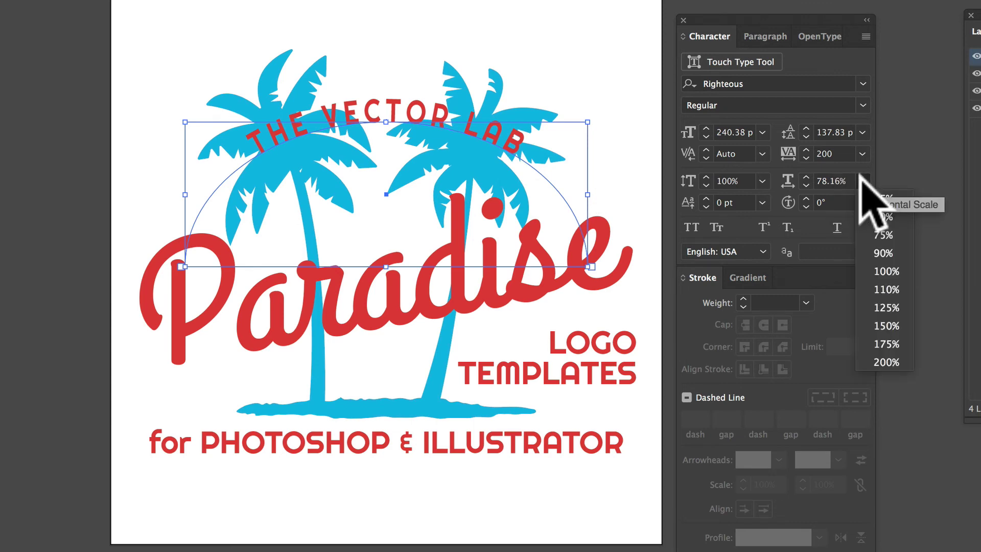
left_click(889, 271)
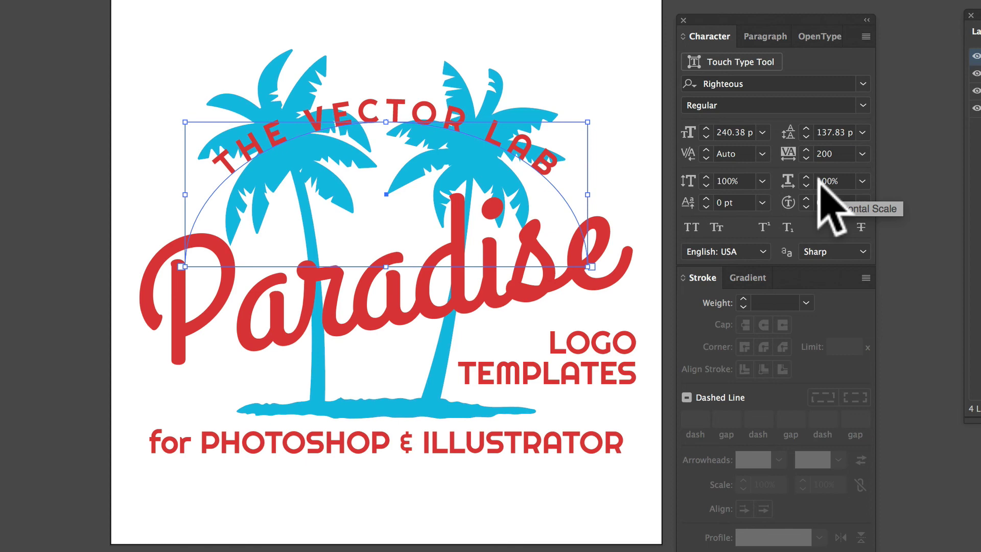
Step: Resize the Paradise script text from its side handle and set its horizontal scale to 100%
left_click(5, 156)
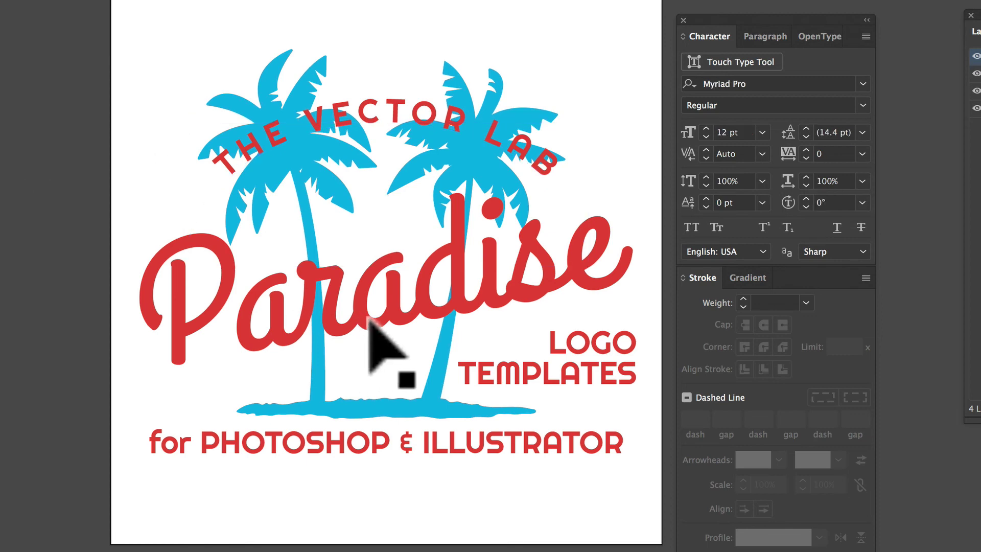
left_click(353, 309)
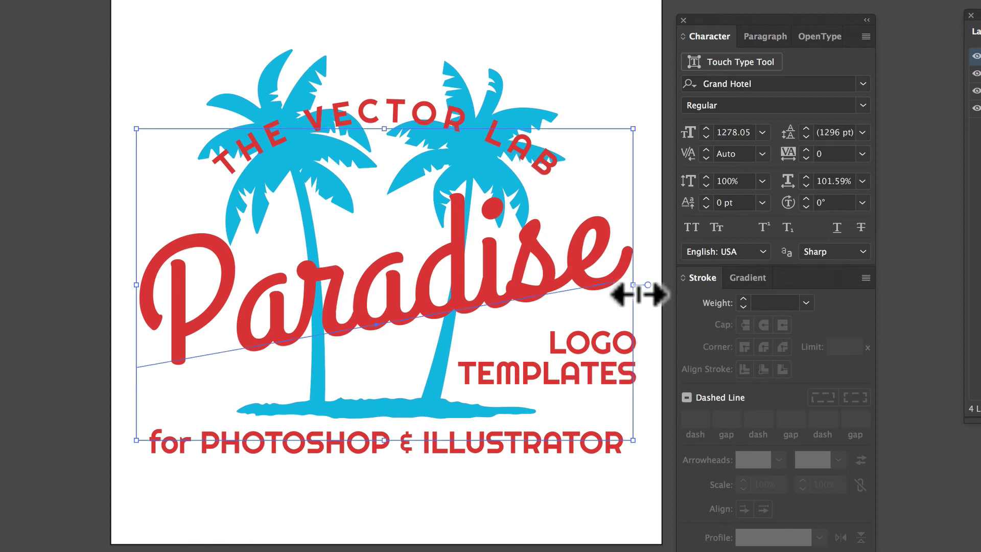
left_click_drag(635, 289, 579, 293)
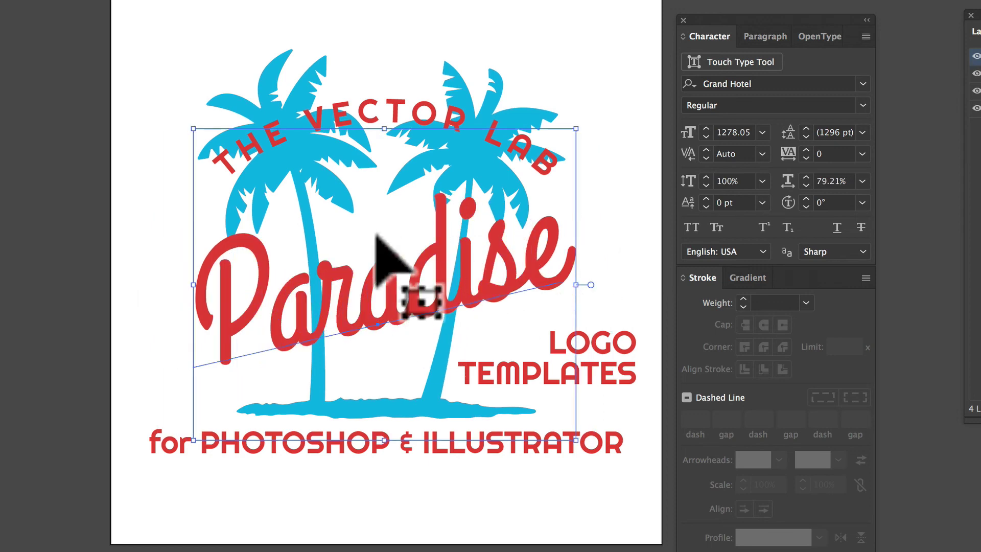
left_click(862, 181)
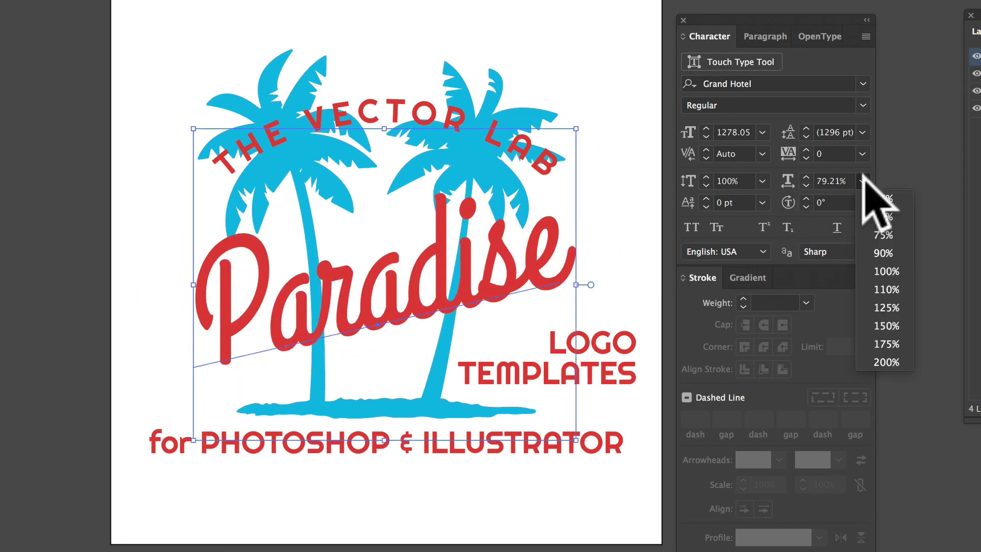
left_click(885, 272)
key("super+shift+a")
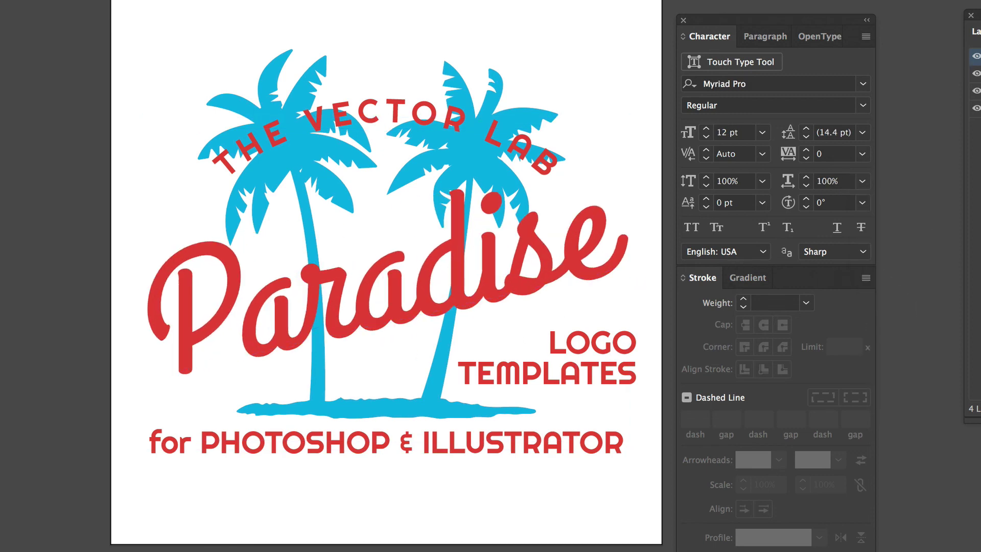